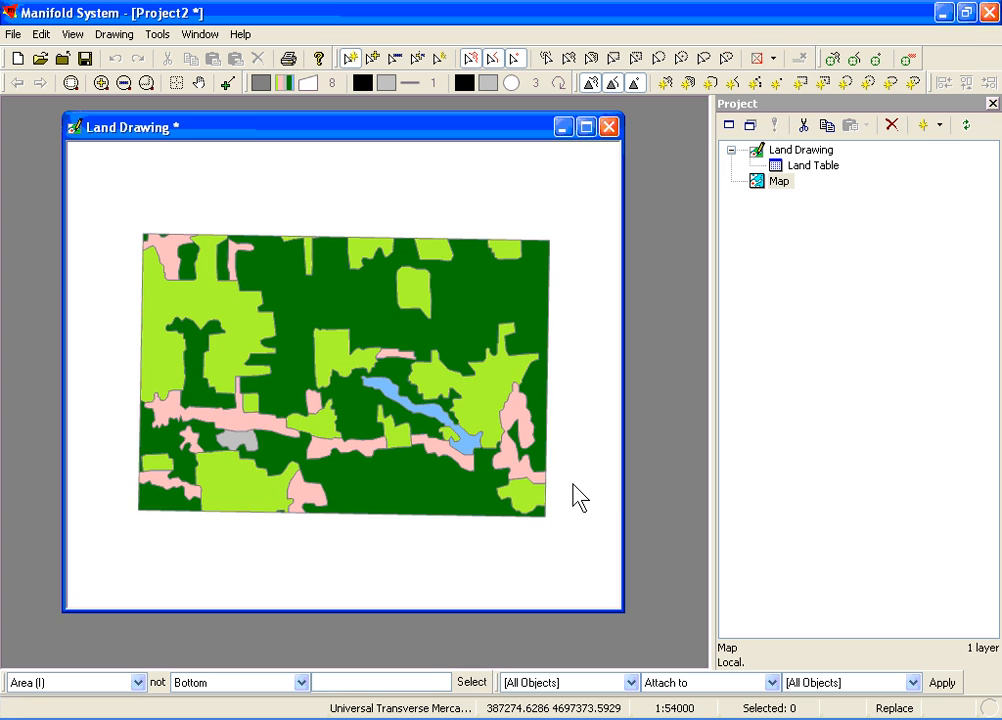
Step: Open the Map component and import the E00 drawing file u27hya.e00 into the project
double_click(754, 185)
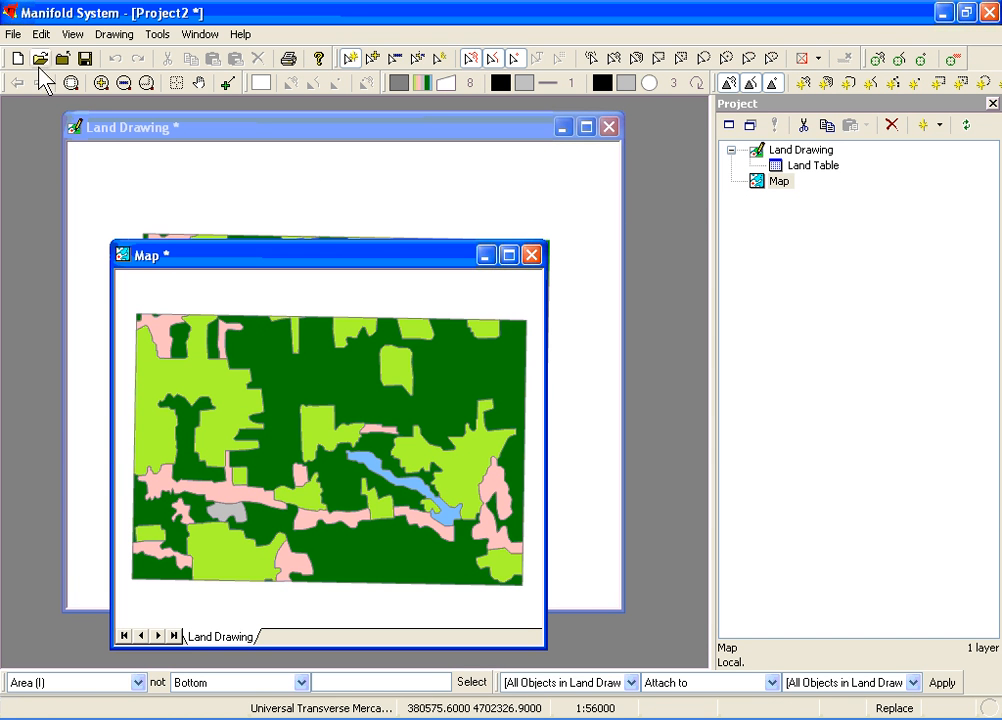
click(13, 35)
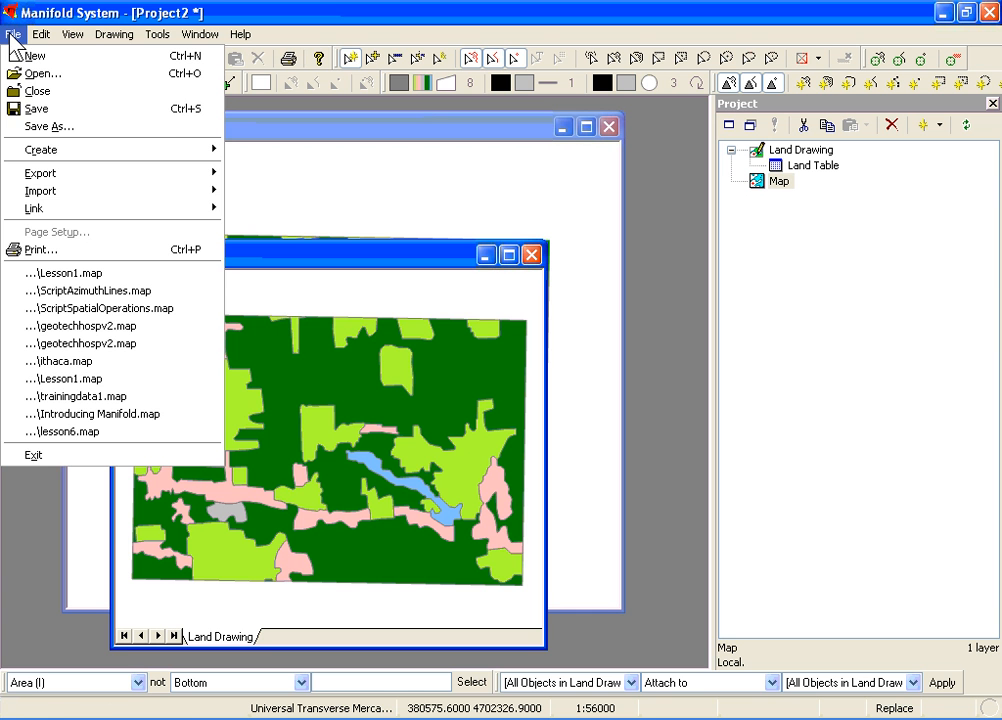
mouse_move(42, 196)
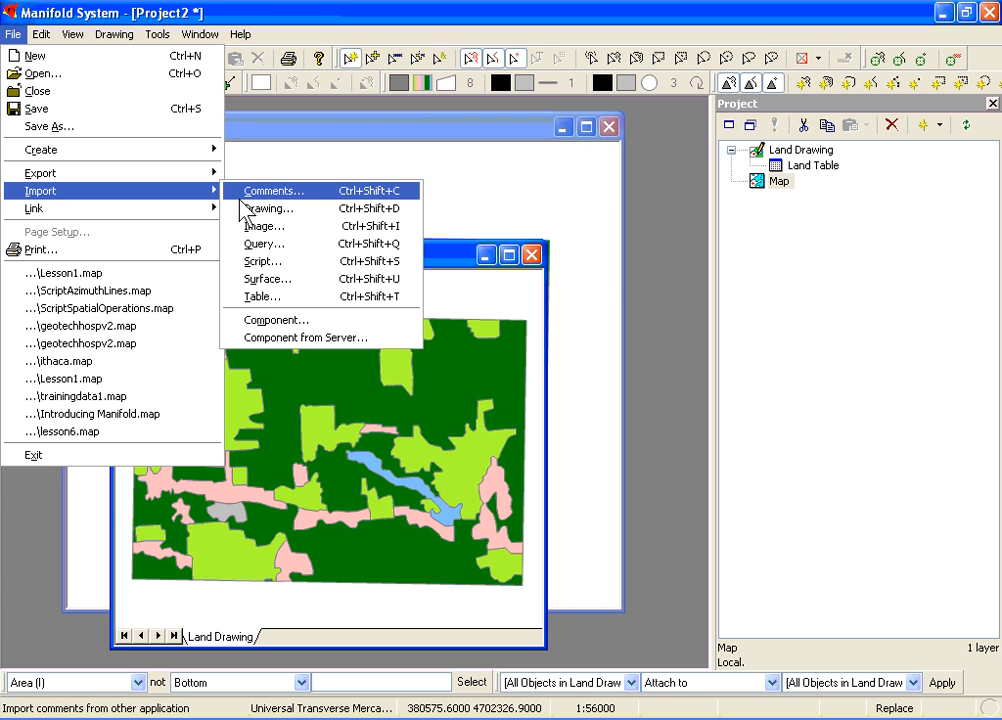
click(241, 209)
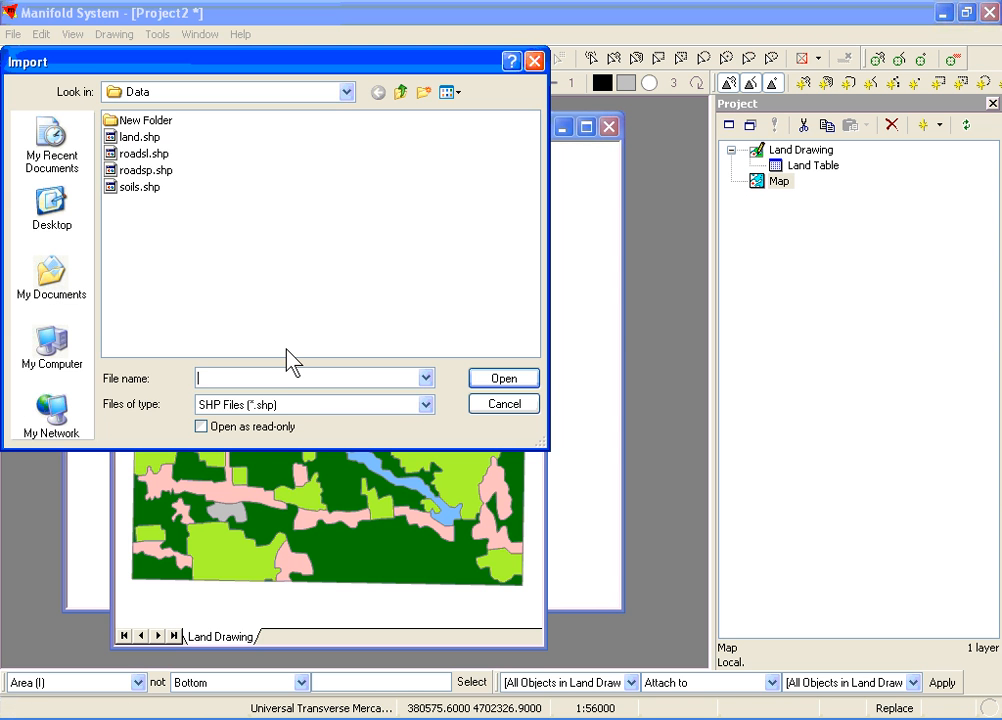
click(306, 405)
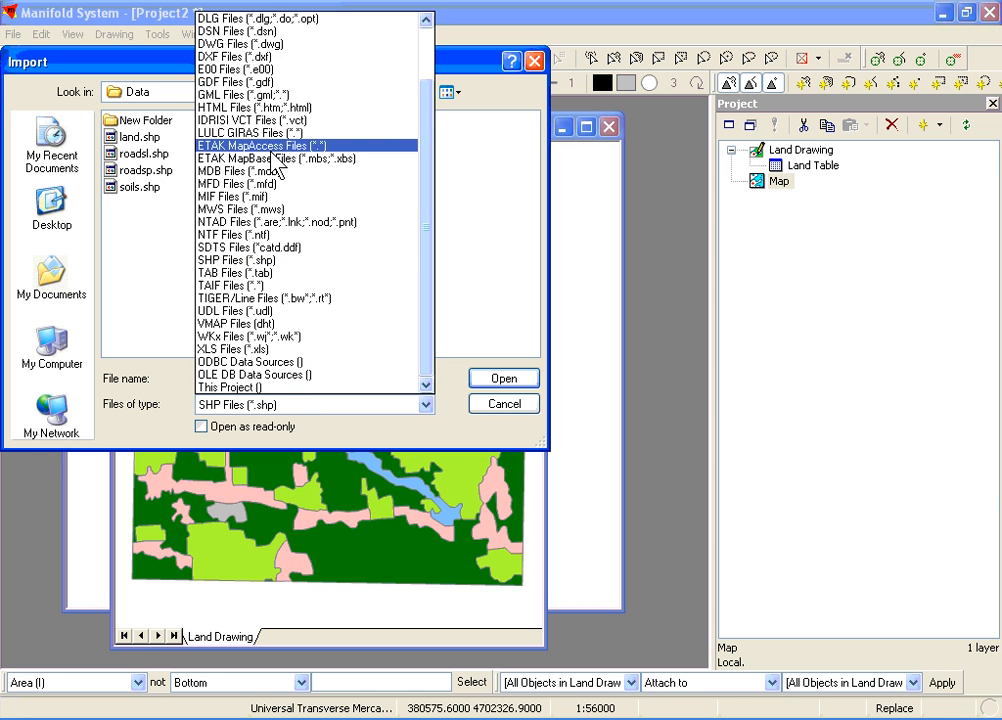
click(248, 69)
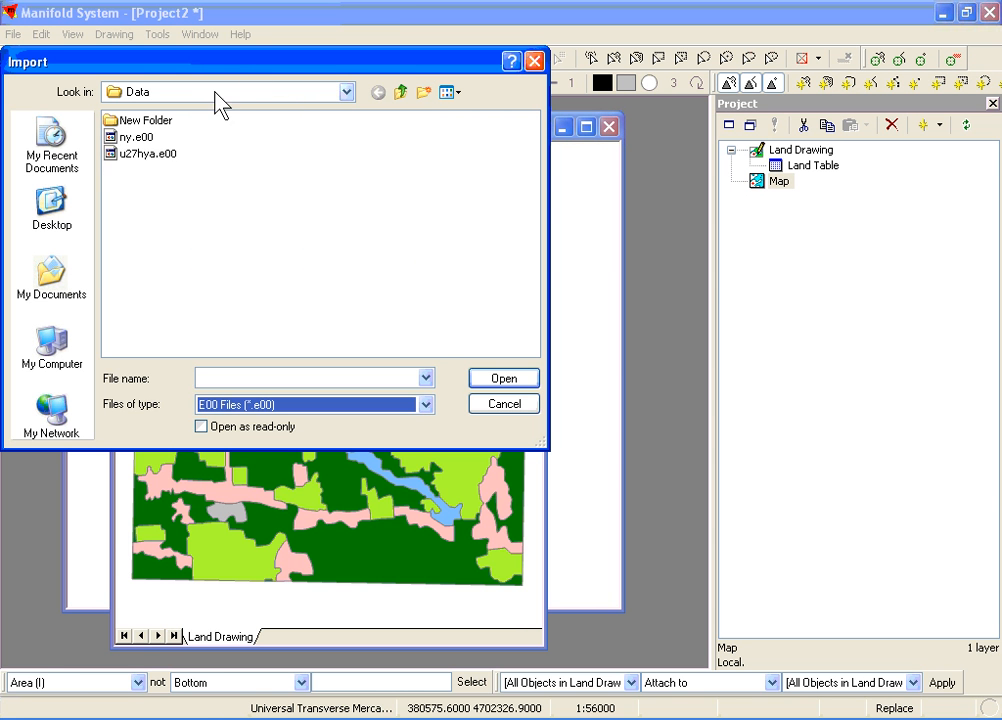
click(158, 153)
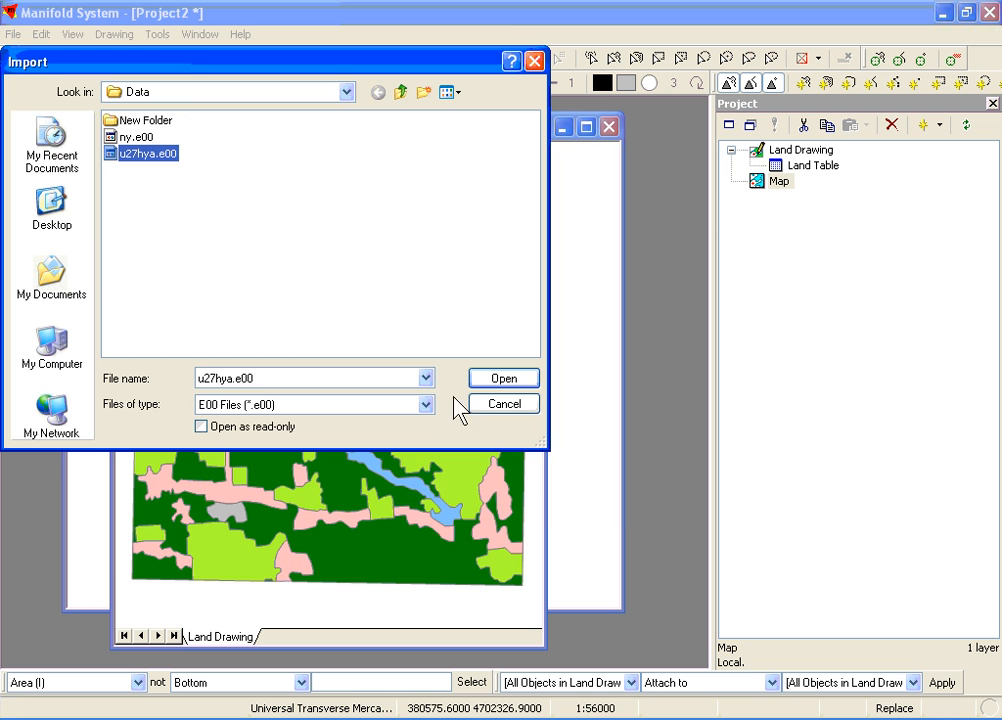
click(500, 379)
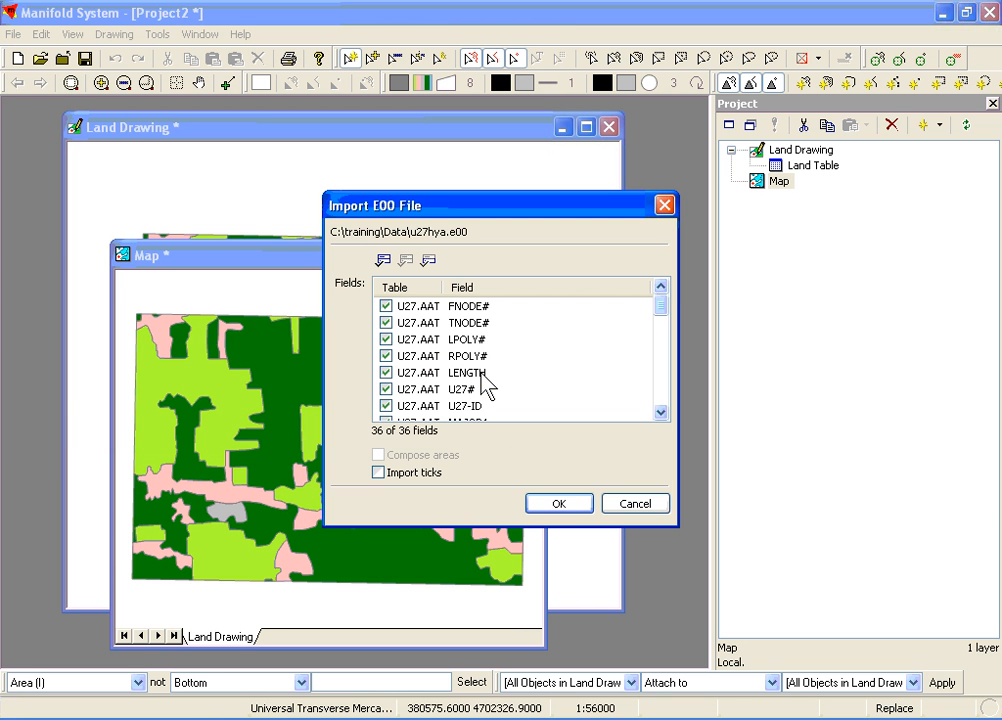
click(569, 502)
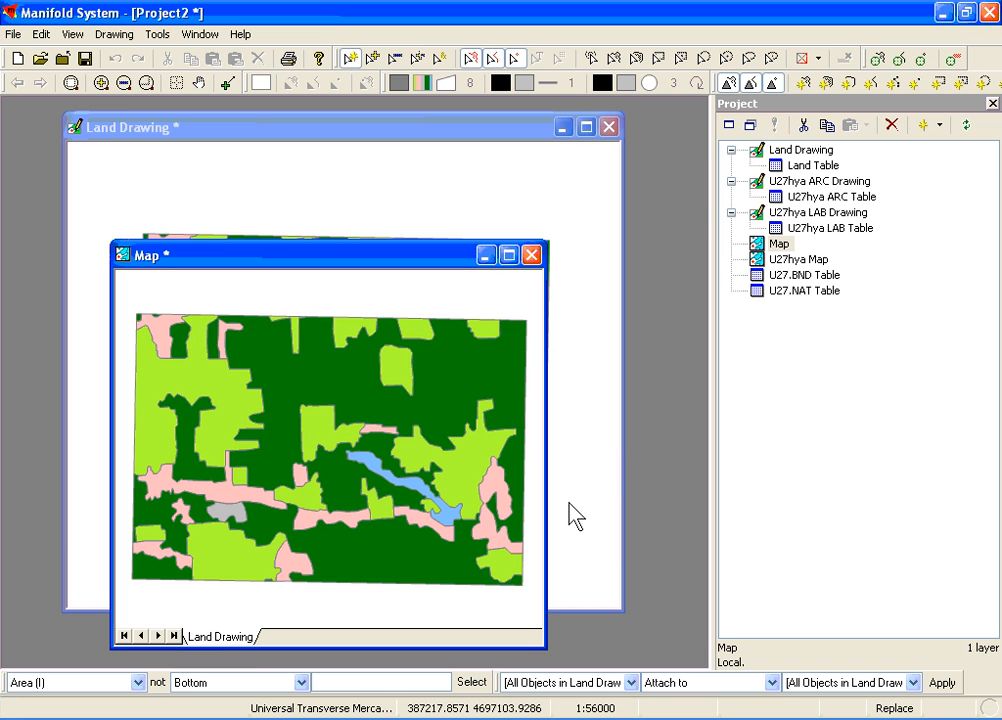
Step: Add the U27hya ARC Drawing as a layer in the open Map
click(753, 187)
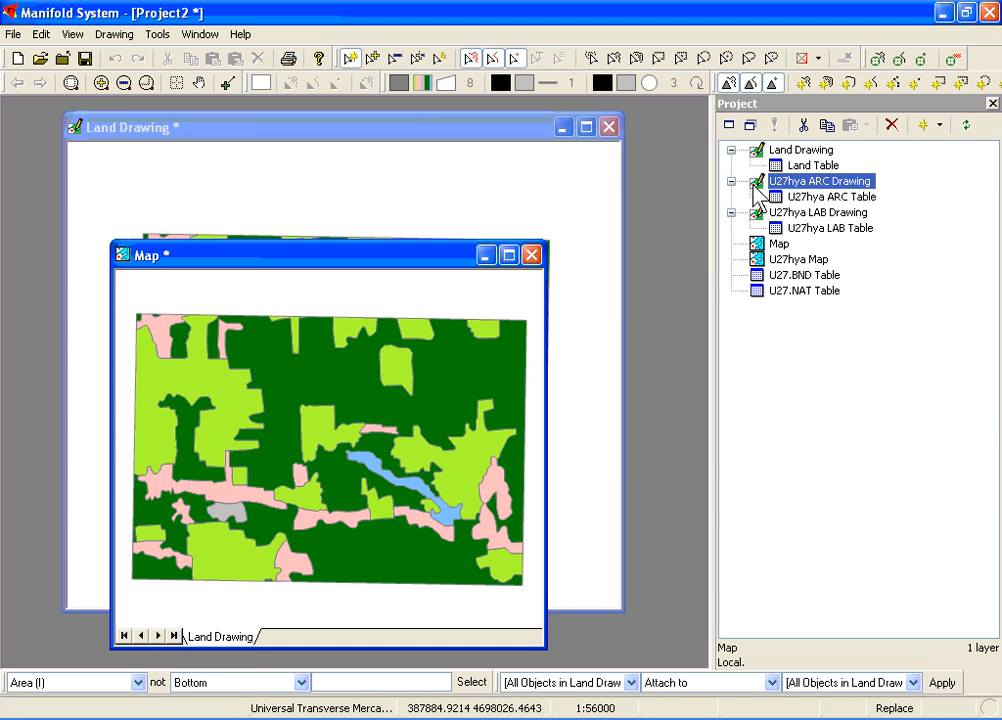
drag(753, 187, 486, 432)
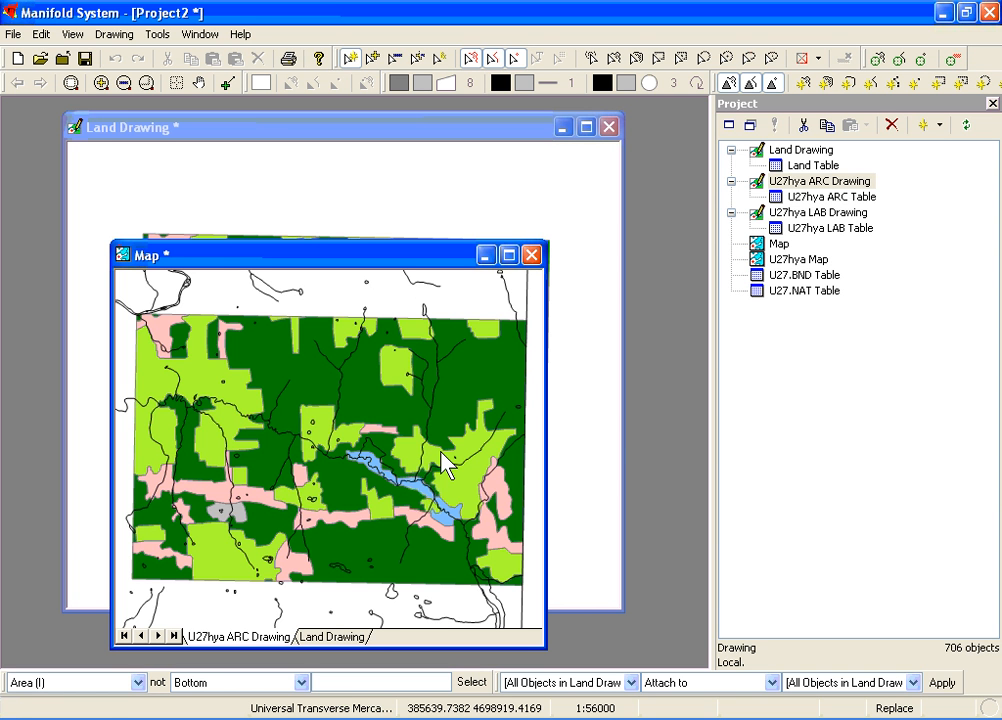
Step: Create a new query component named Query and open it for editing
click(941, 124)
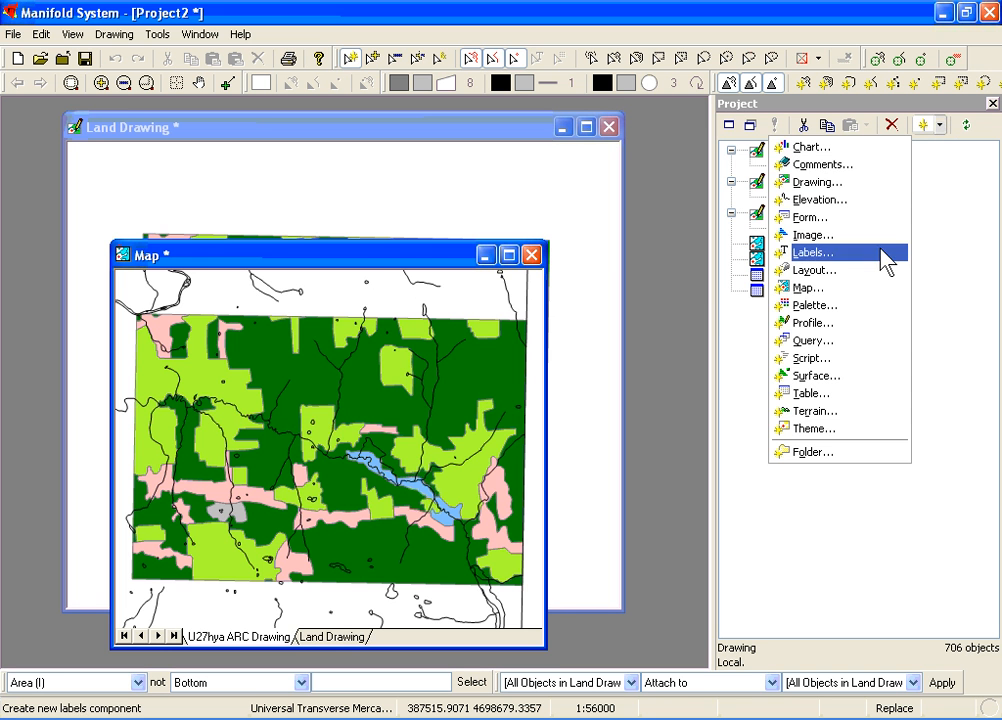
click(862, 350)
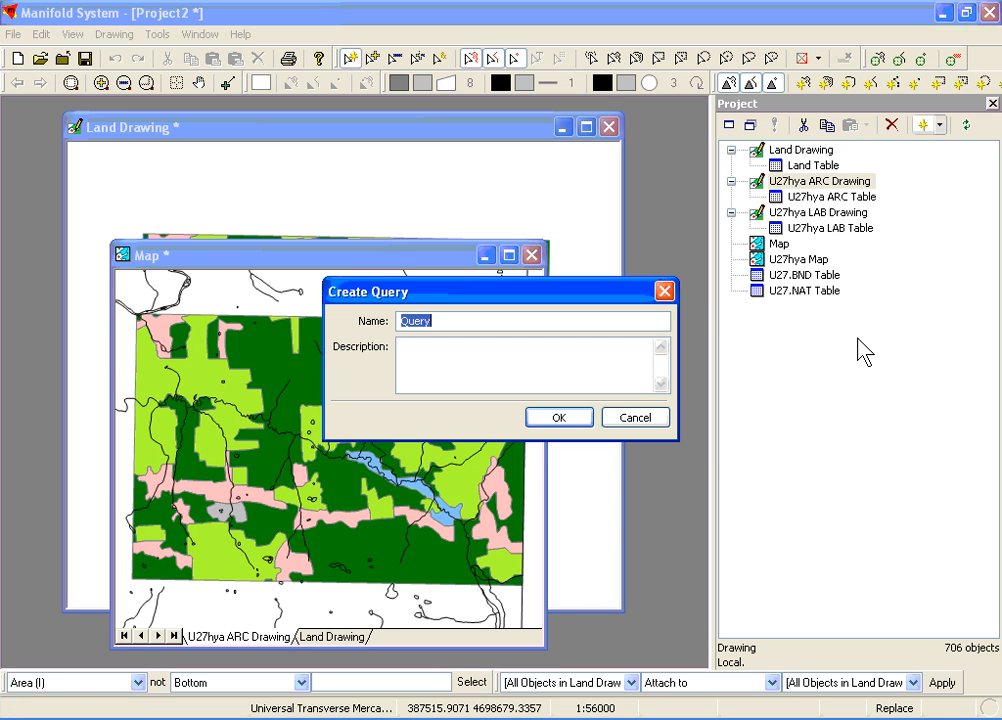
click(558, 418)
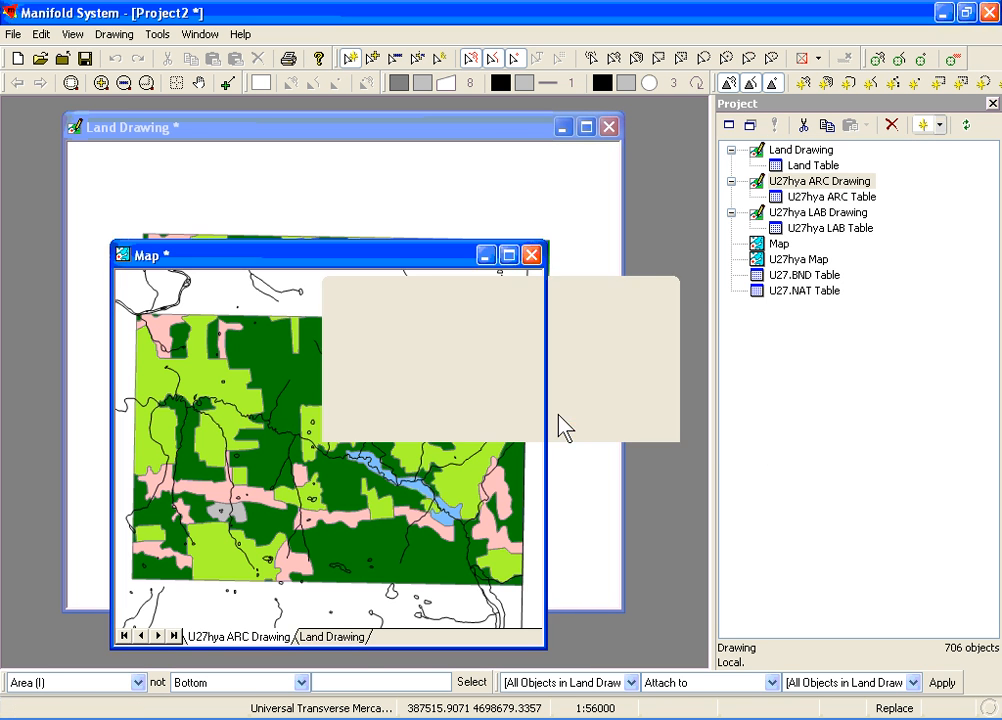
drag(812, 165, 762, 285)
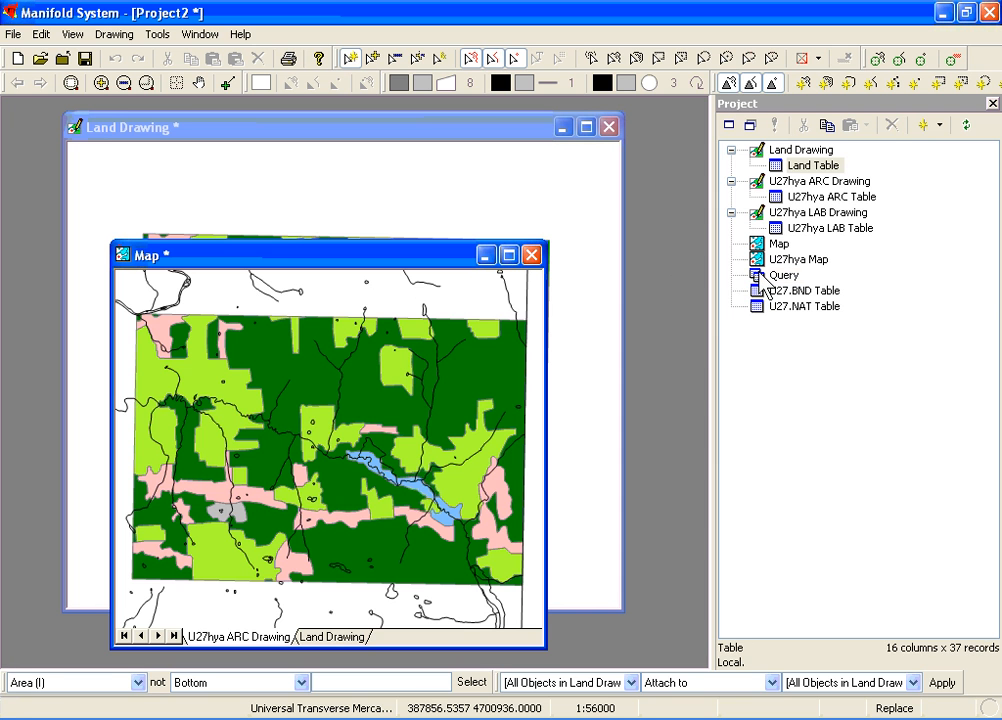
double_click(760, 276)
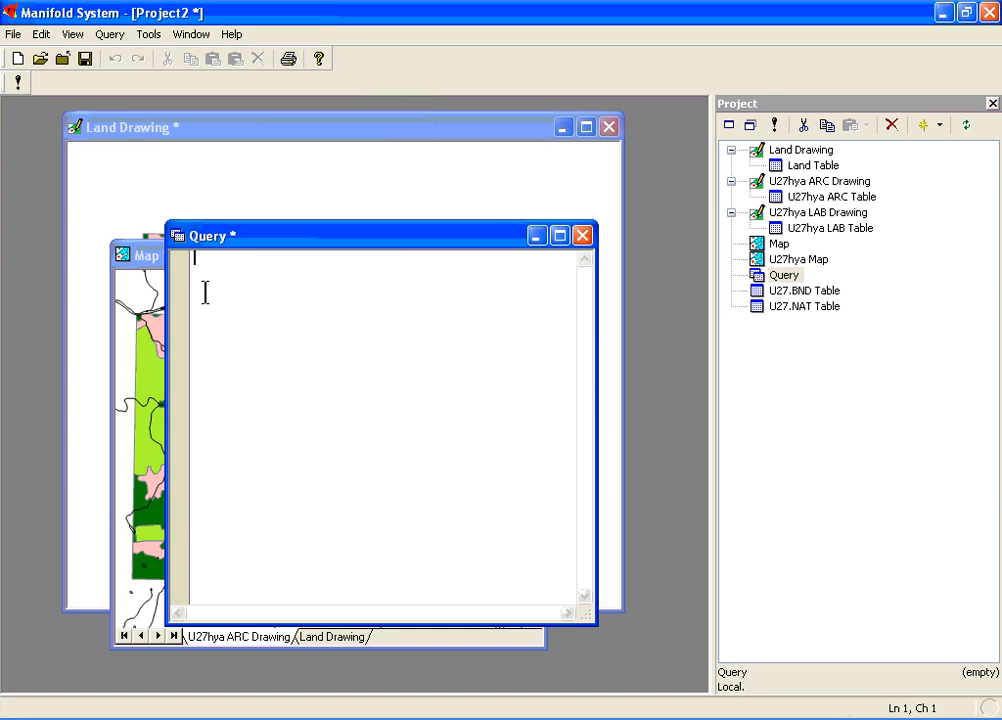
Step: Begin the query with SELECT LC, SUM([Area (I)])
text(SELECT)
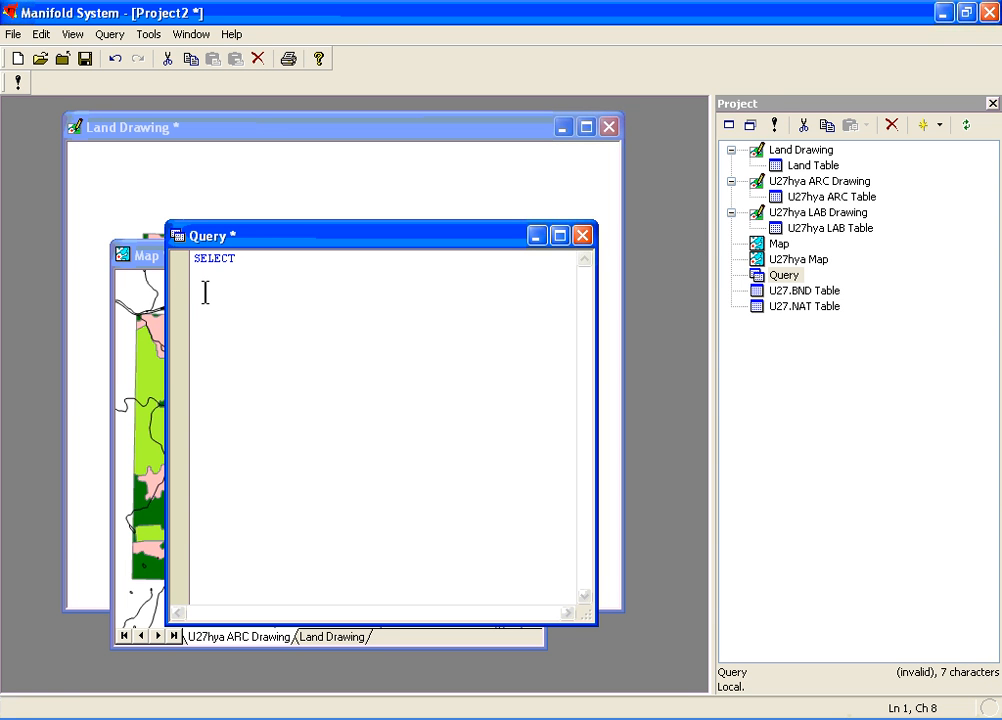
text( LC, SU)
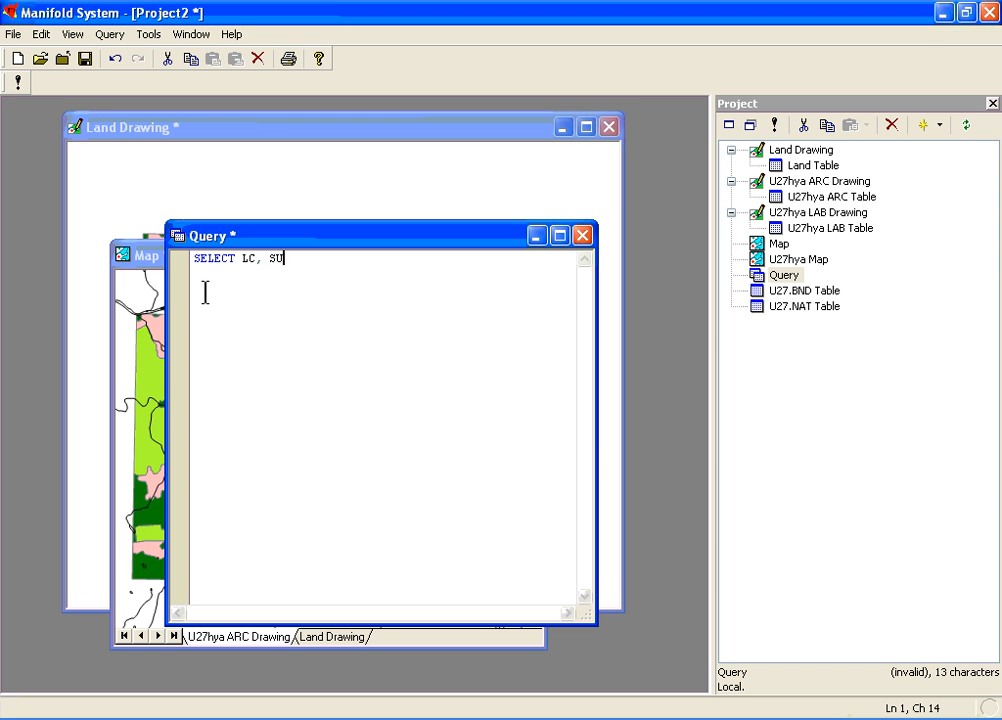
text(M([Area (I)]))
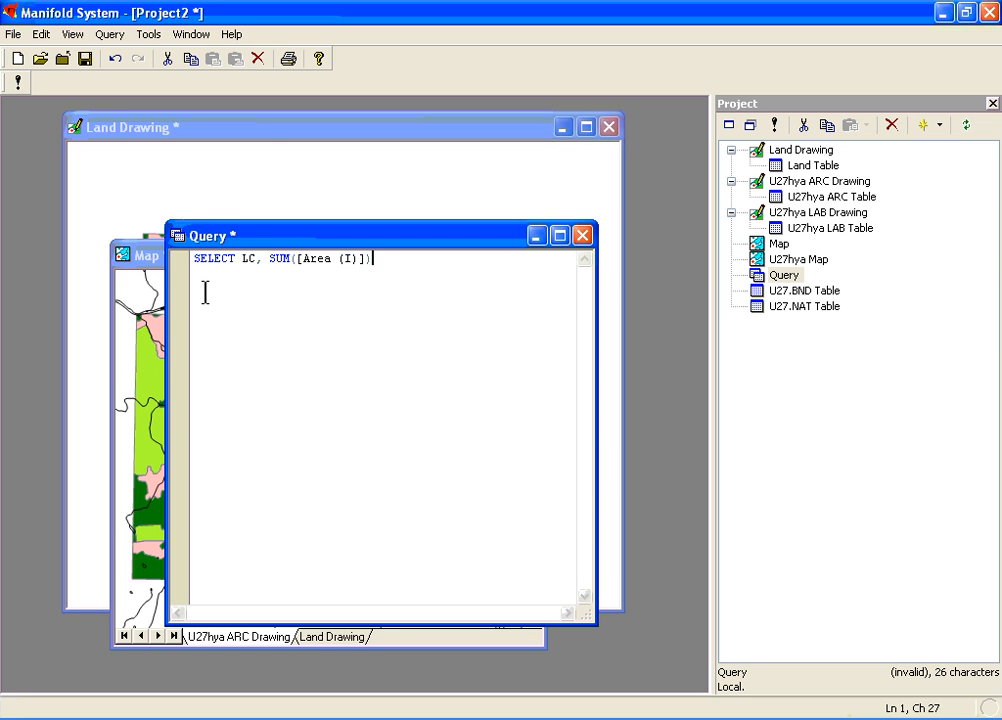
text(/)
Step: Continue the query with a division sign and, on a new line, the subquery text (SELECT SUM([Area (I)])
key(Return)
text((SELECT sum)
key(BackSpace)
key(BackSpace)
key(BackSpace)
text(SUM([)
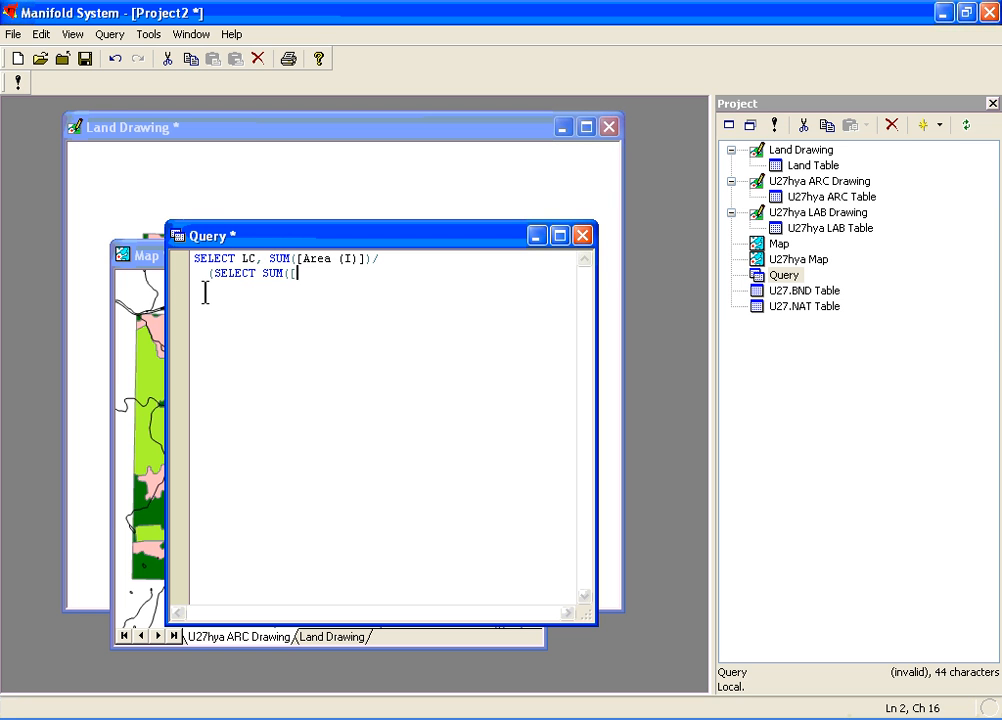
text(Area (I)
key(BackSpace)
text((I)]) from )
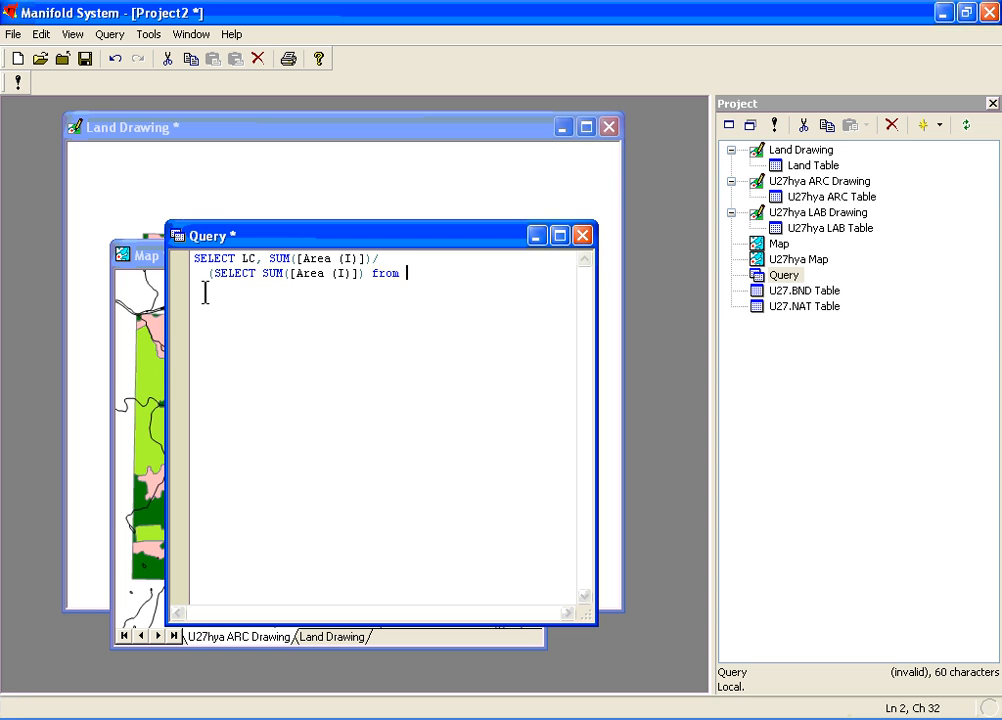
text(land) * 100)
Step: Finish the subquery line with from land) * 100 to express the areas as percentages
key(Return)
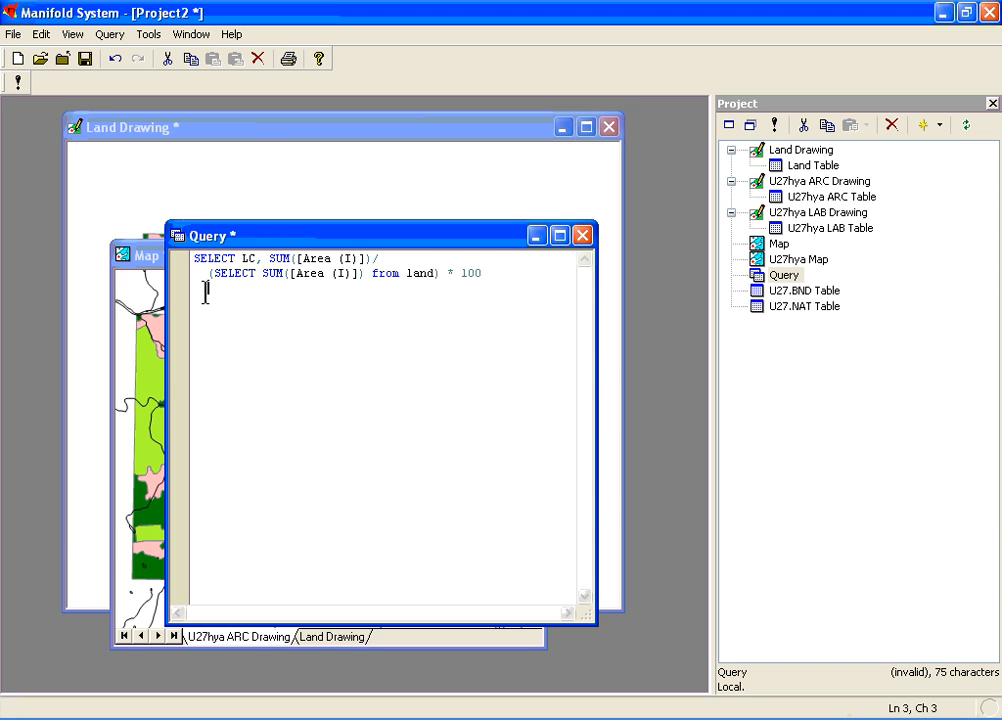
Step: Complete the query with unindented lines FROM land and GROUP BY LC
key(BackSpace)
key(BackSpace)
text(FROM land)
key(Return)
text(GROUP BY LC)
Step: Rename the Land Drawing component to Land
click(789, 156)
right_click(789, 156)
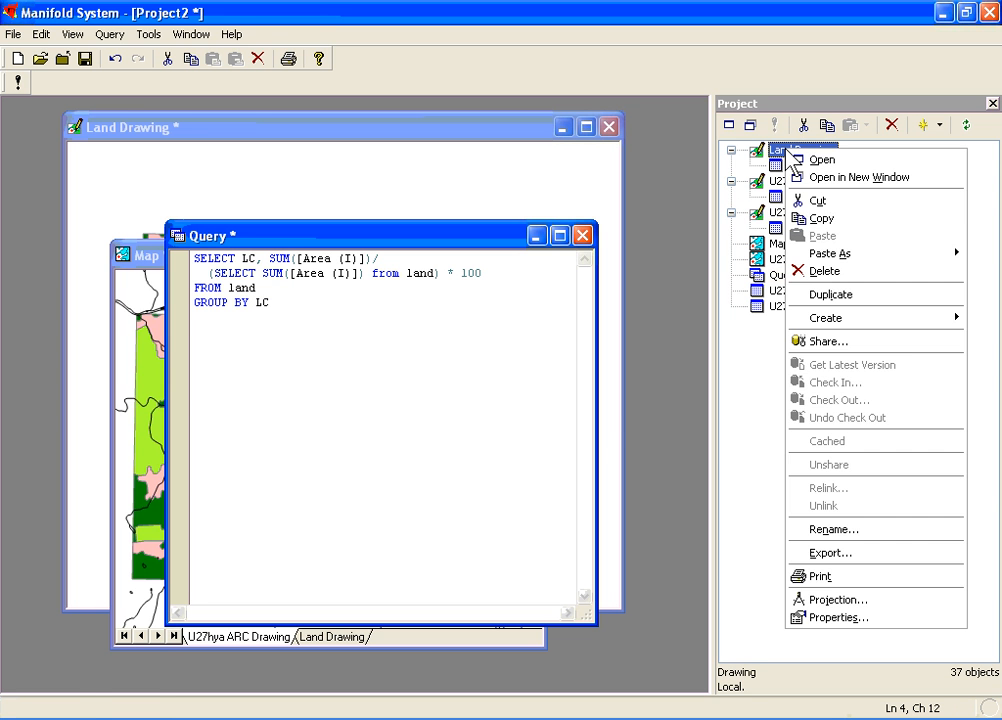
click(818, 531)
text(Lan)
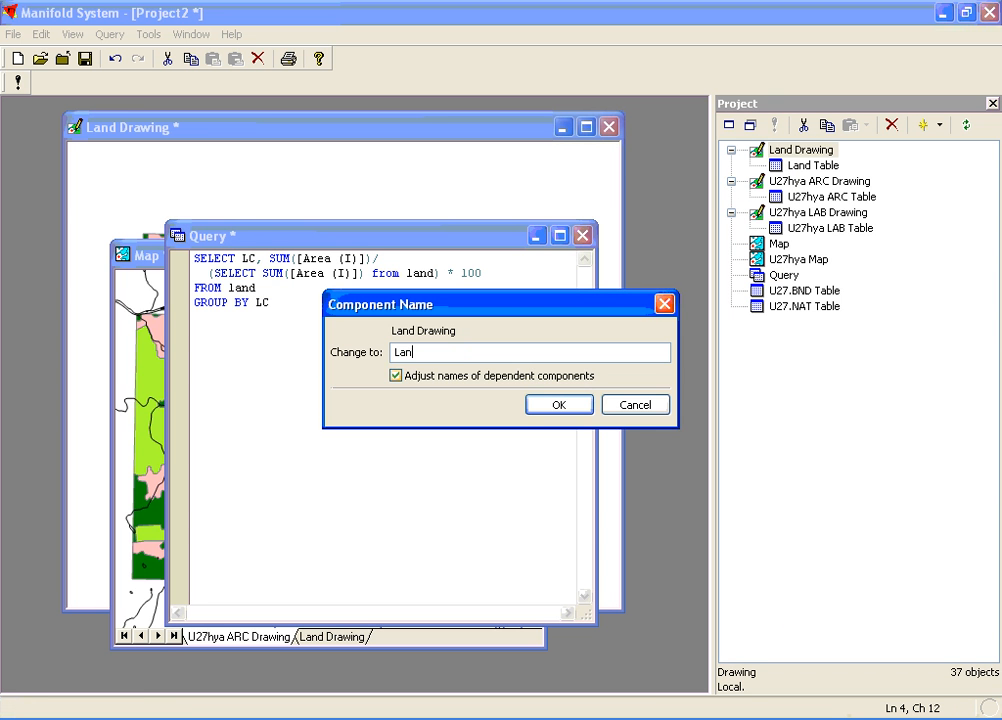
text(d)
click(545, 405)
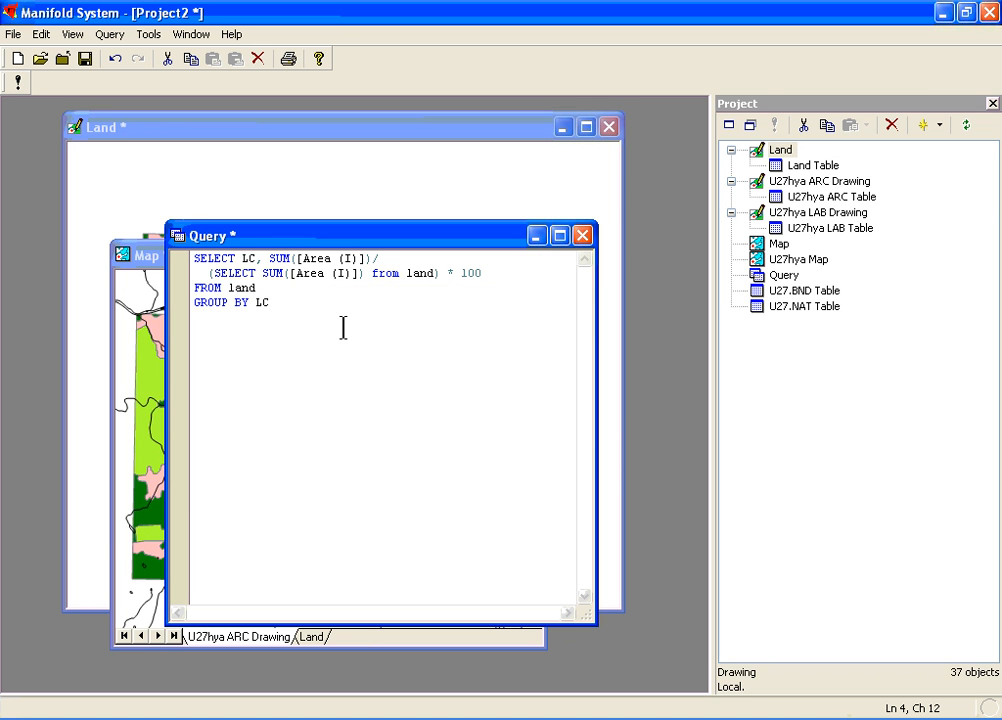
Step: Run the query to examine the area percentage per land cover class, and close the result table and query editor
click(18, 82)
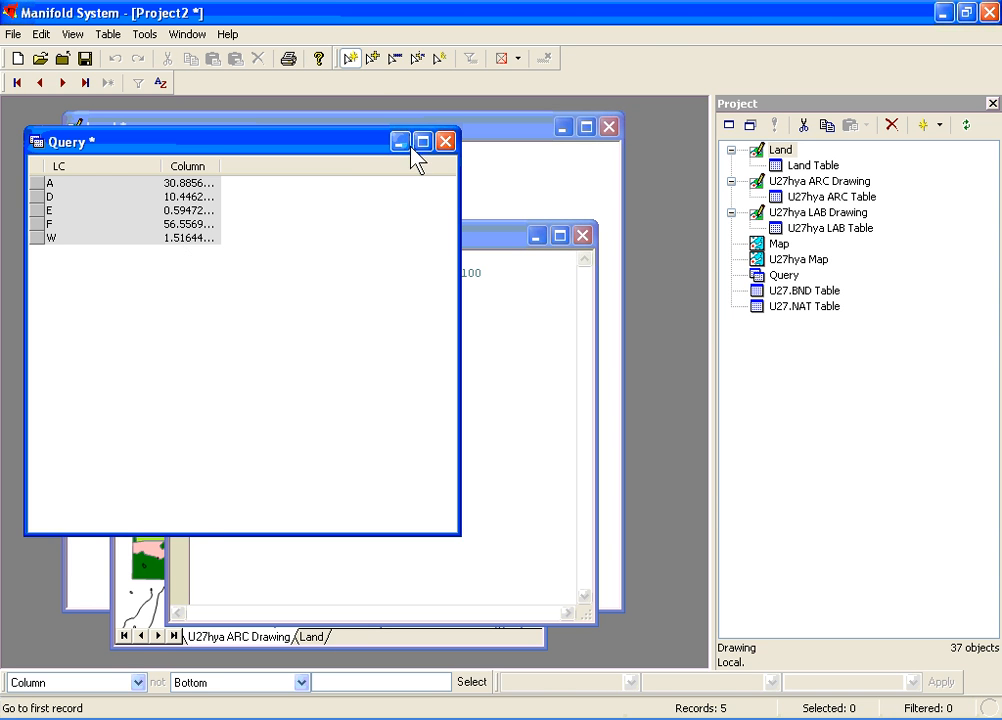
click(446, 146)
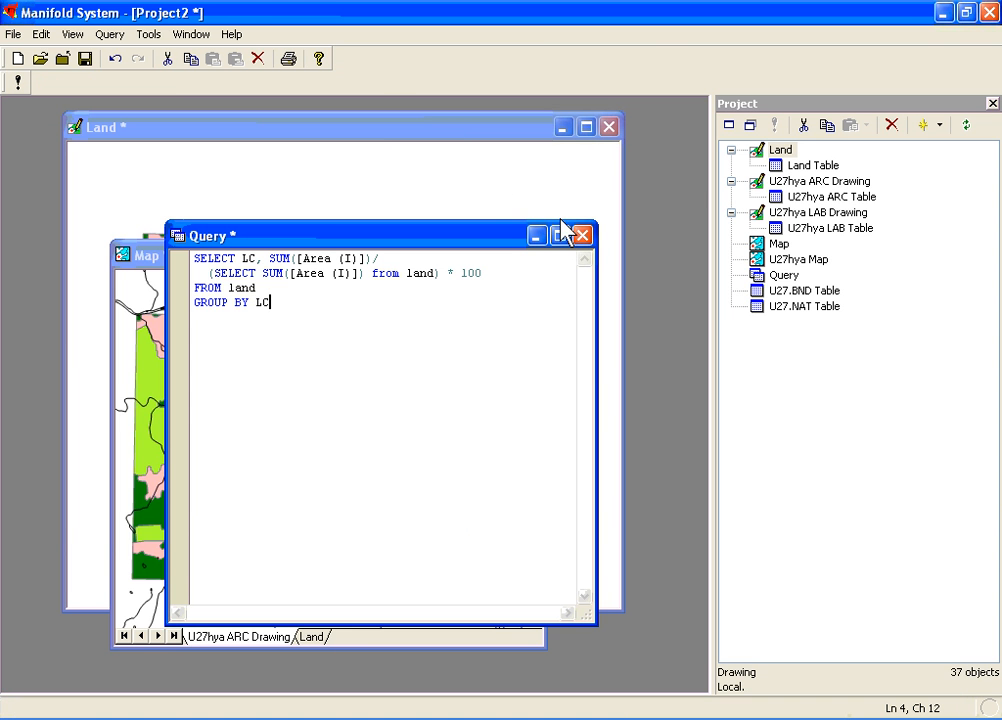
click(583, 237)
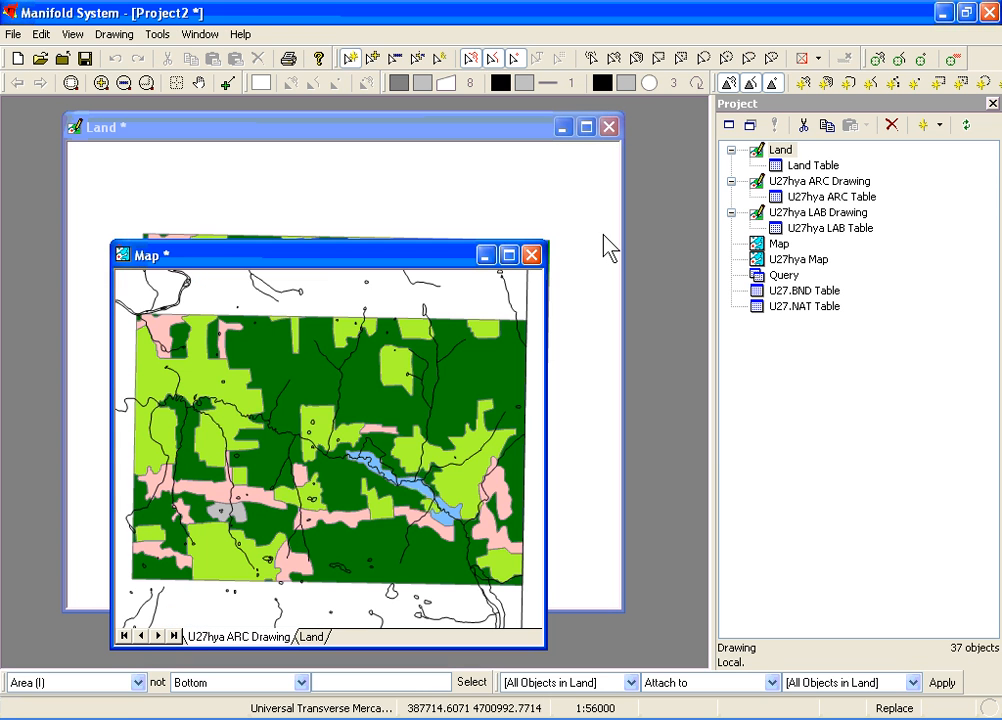
Step: Rename the U27hya ARC Drawing component to hydro, adjusting the names of its dependent components
click(762, 190)
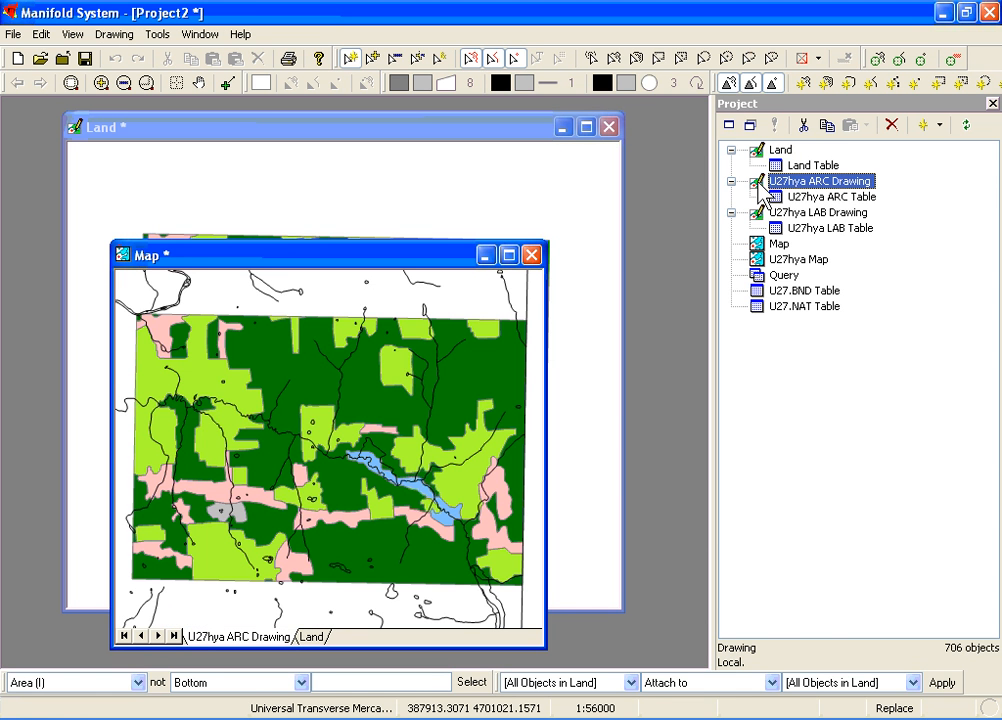
right_click(762, 188)
click(799, 561)
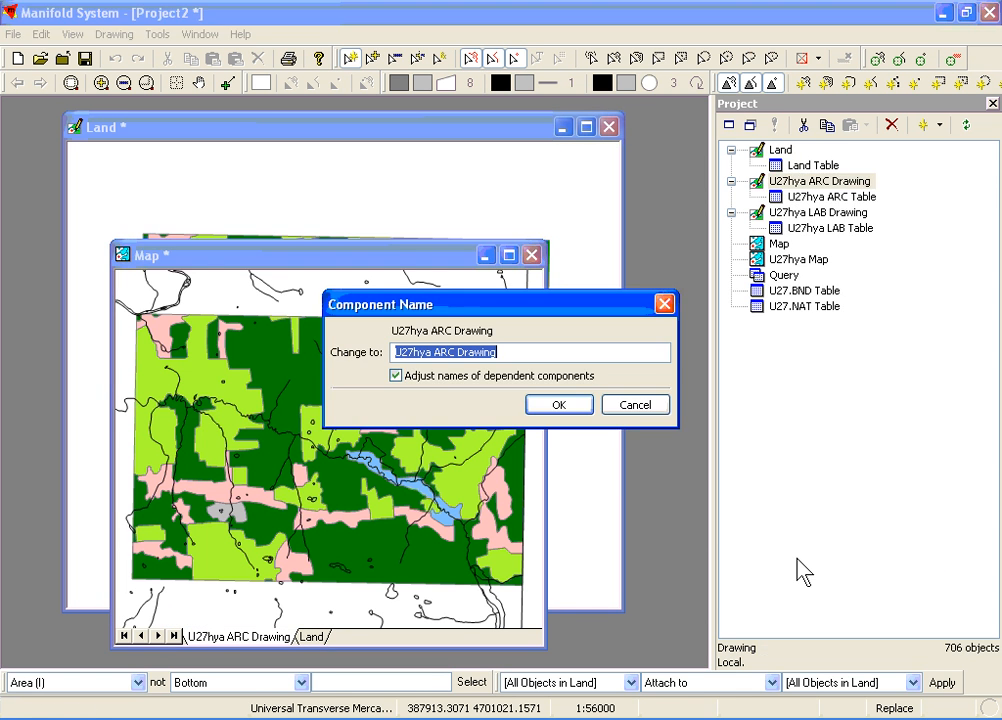
text(hydro)
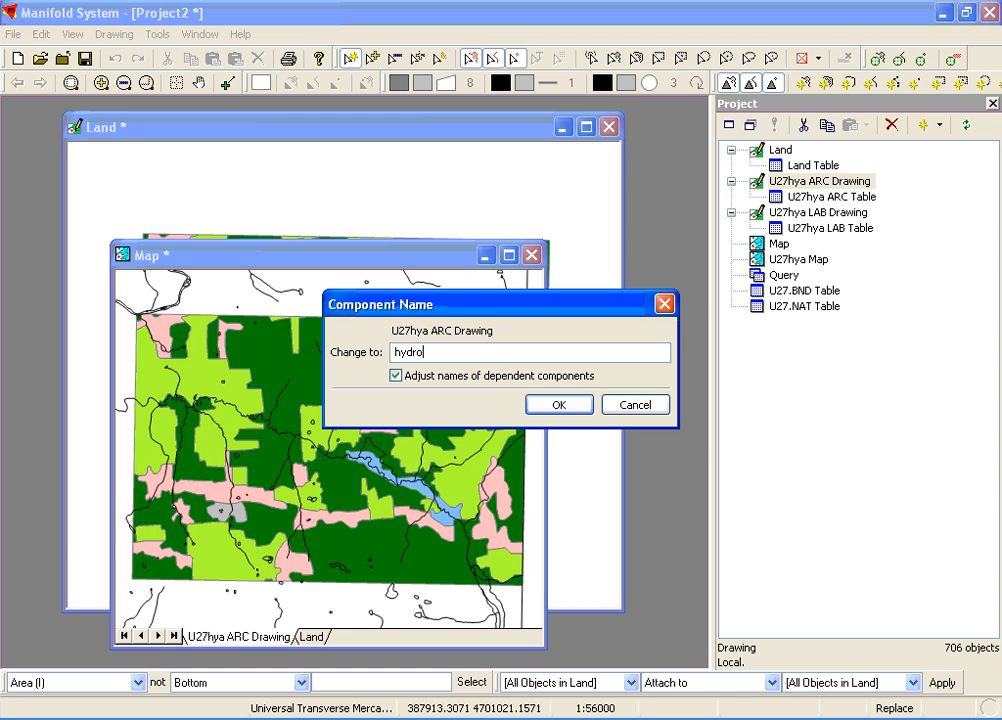
click(584, 408)
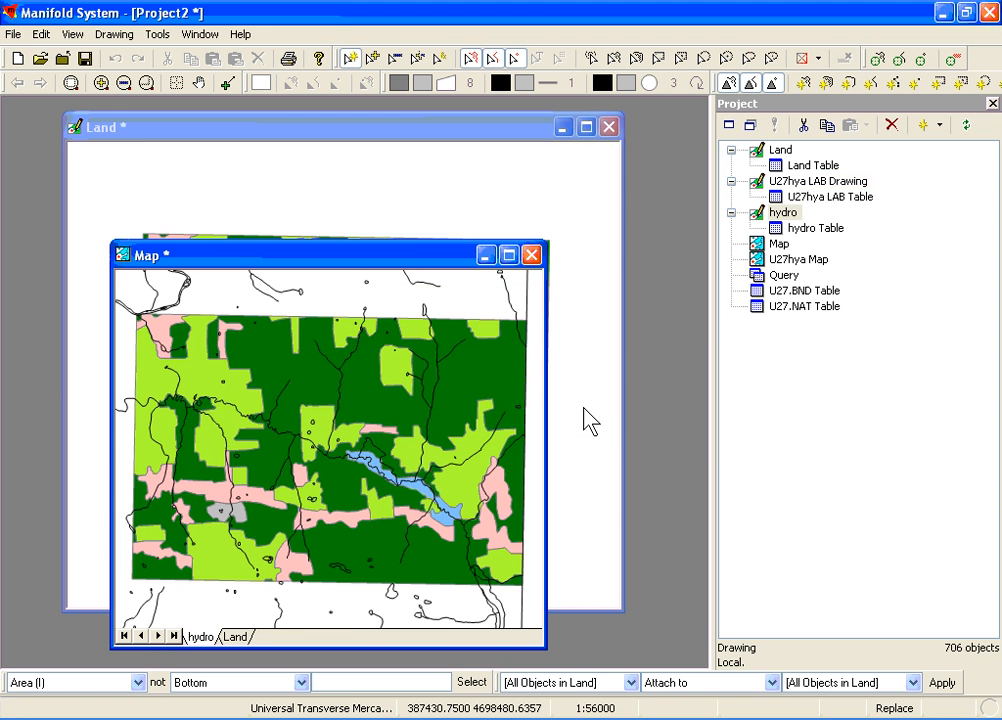
Step: Clip all objects in hydro with all objects in Land using the Clip with (Intersect) transform on the map
drag(406, 255, 412, 229)
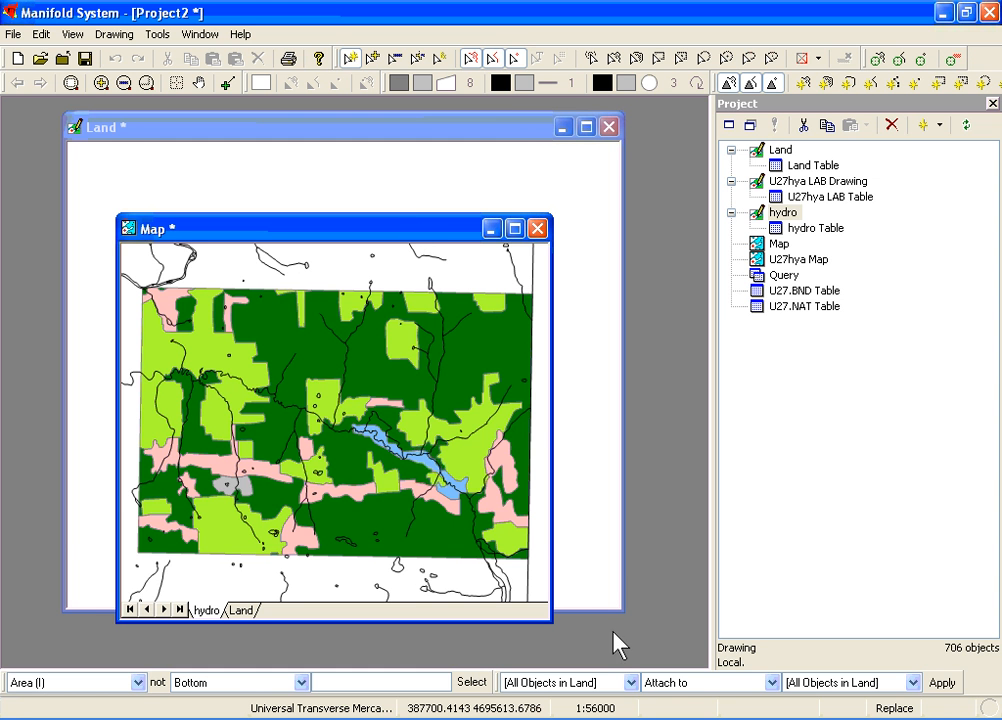
click(632, 684)
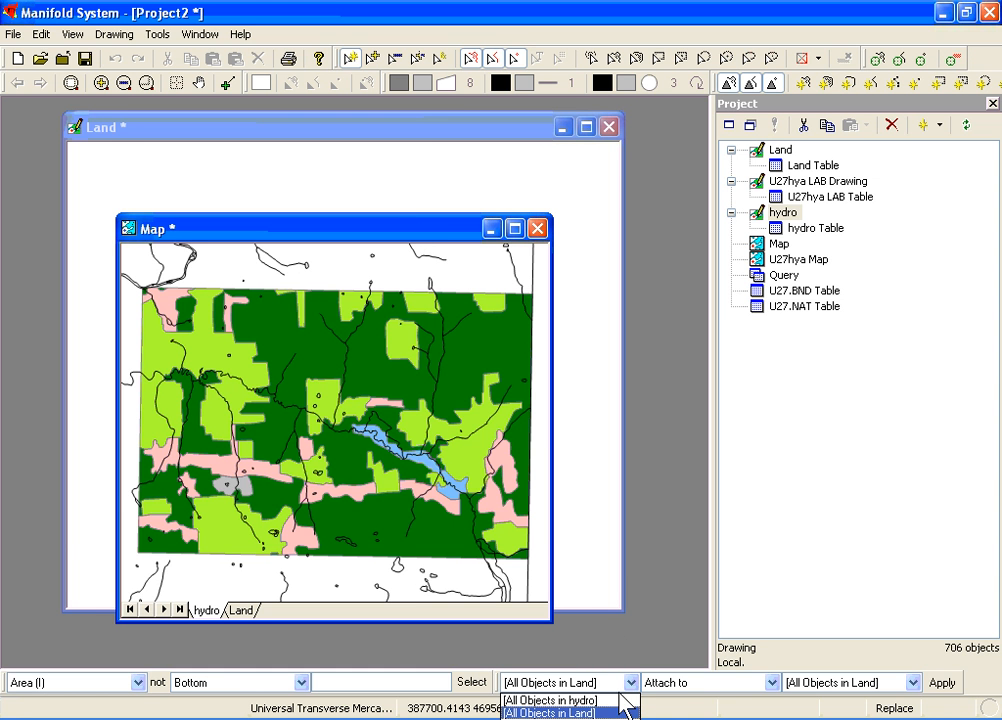
click(630, 700)
click(662, 687)
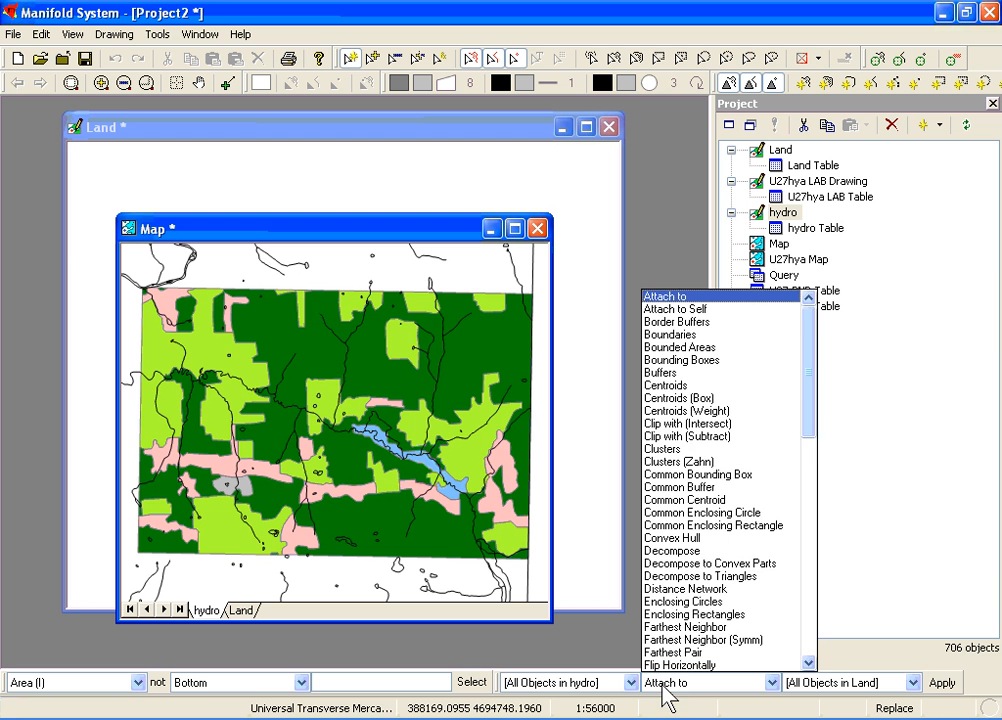
key(c)
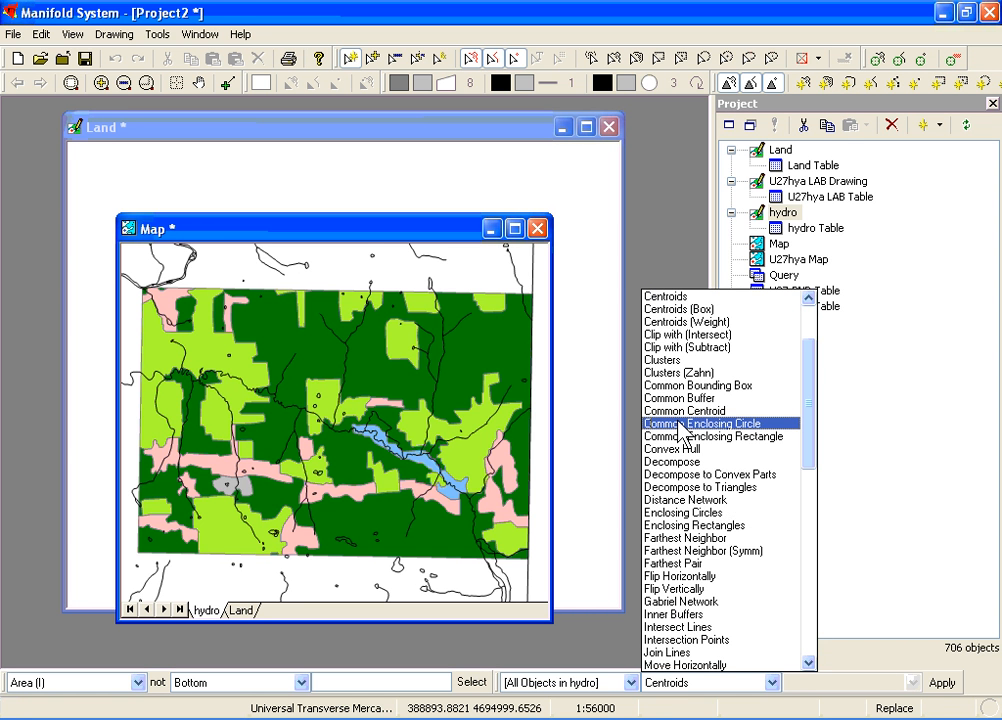
click(711, 336)
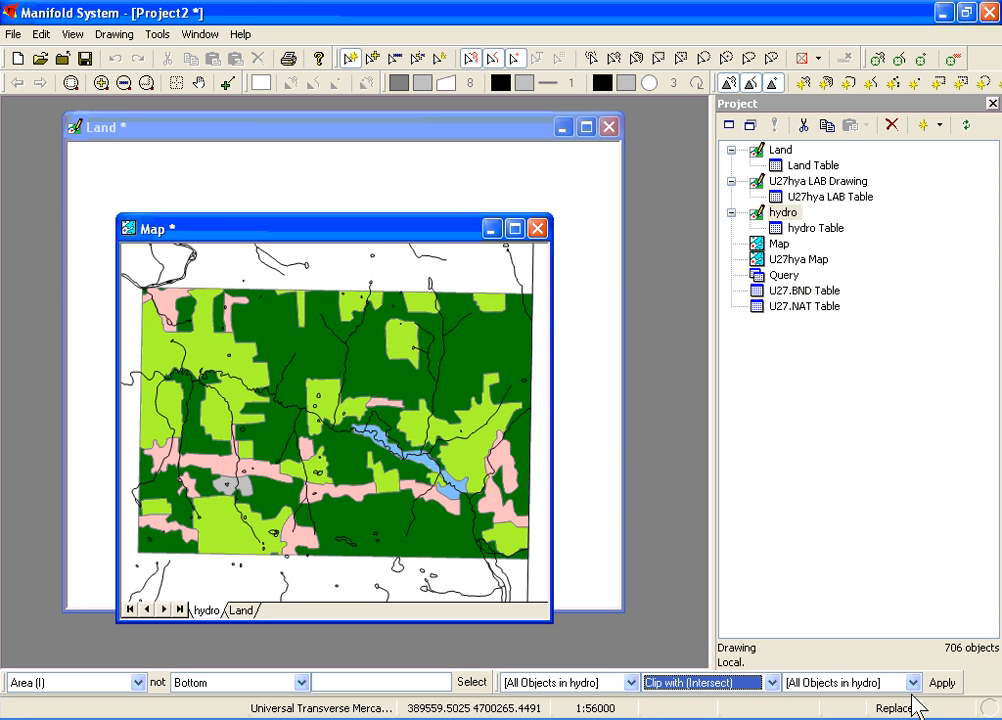
click(913, 683)
click(905, 713)
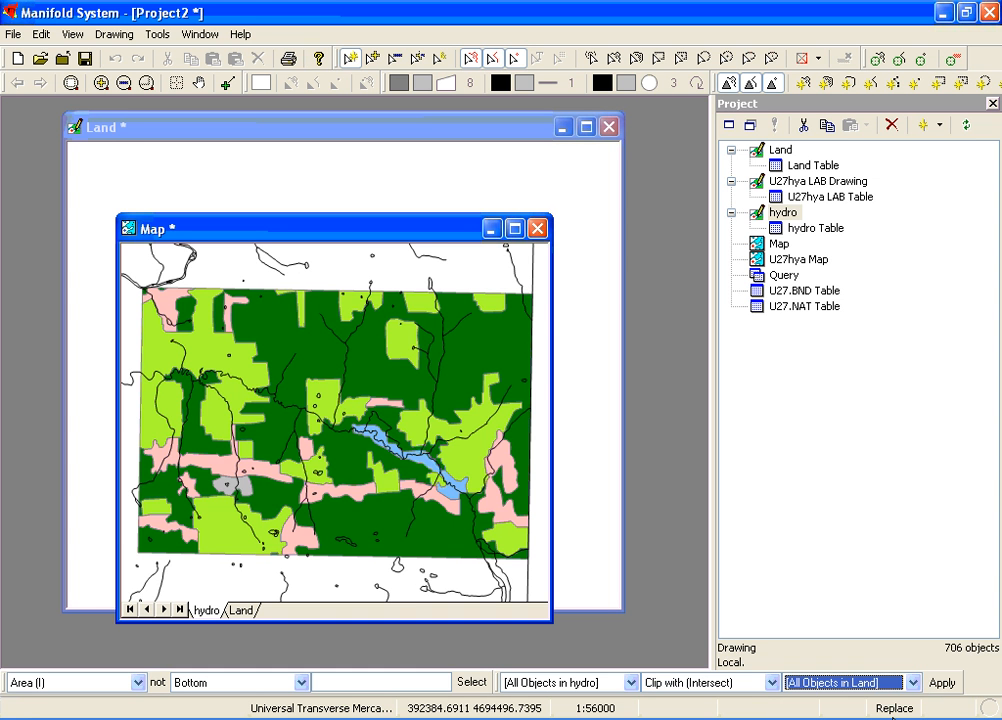
click(942, 684)
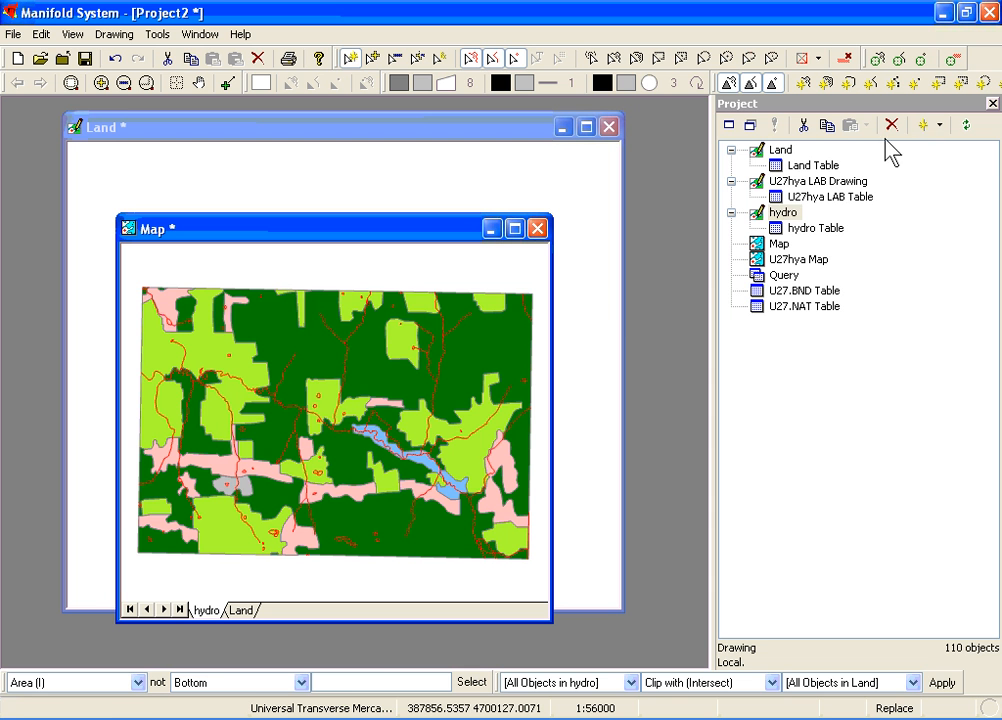
Step: Create a new drawing named strbuf and add it to the map as a layer above hydro
click(939, 126)
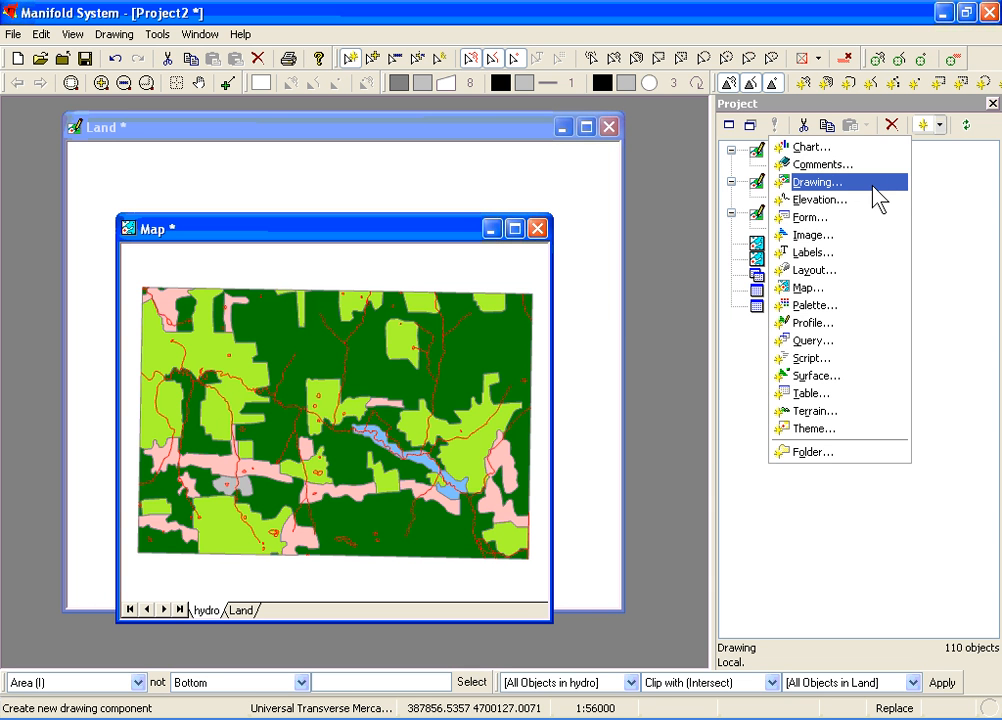
click(874, 188)
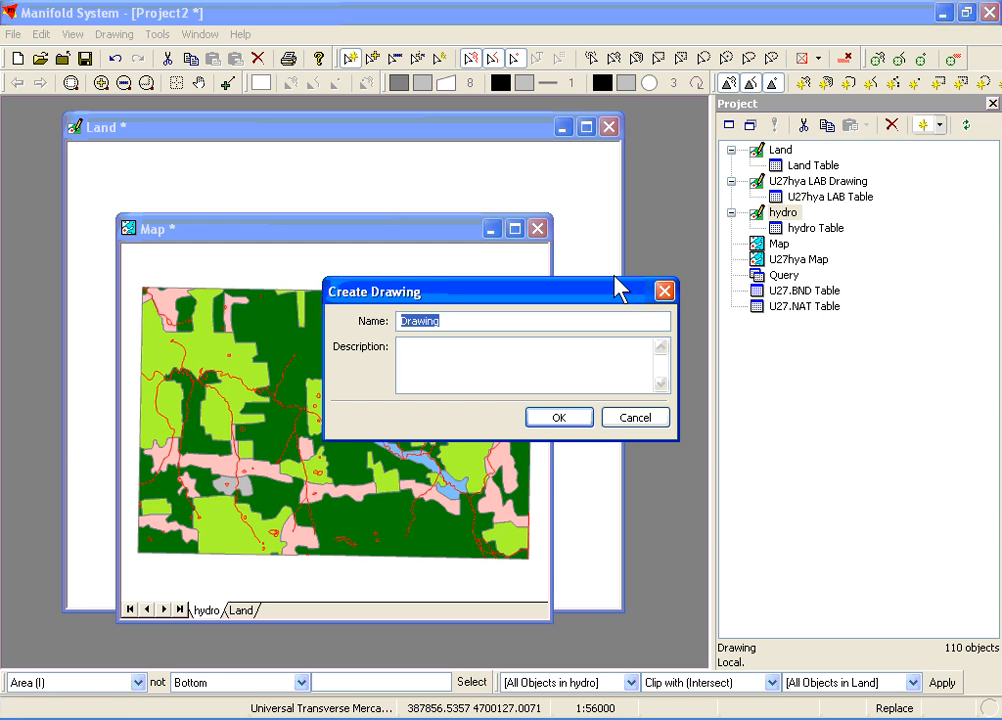
text(strbuf)
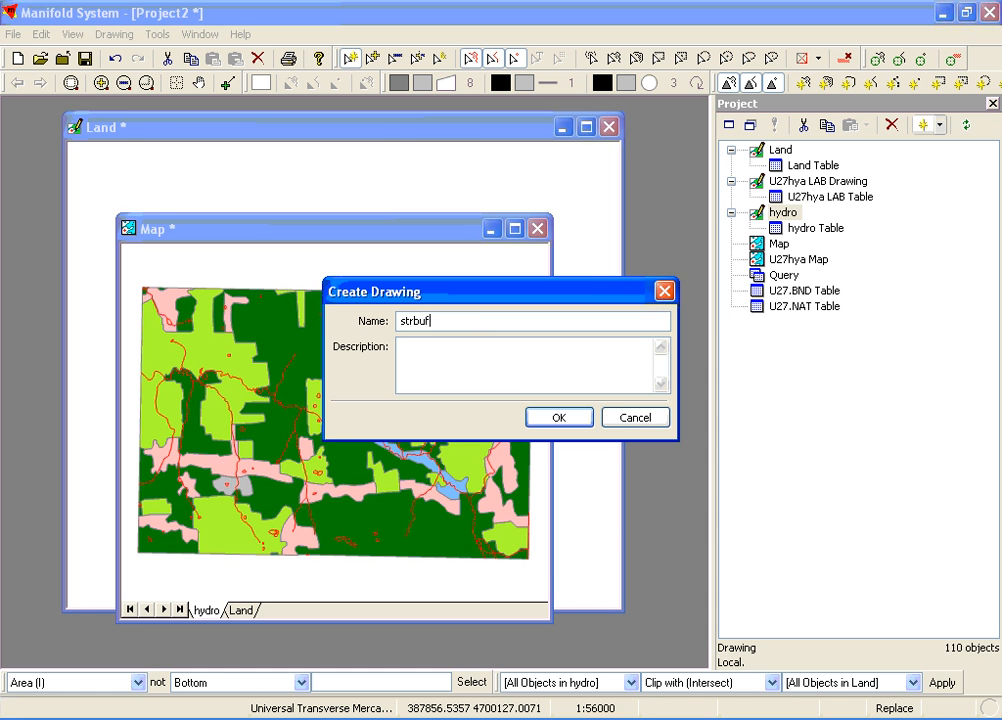
key(Return)
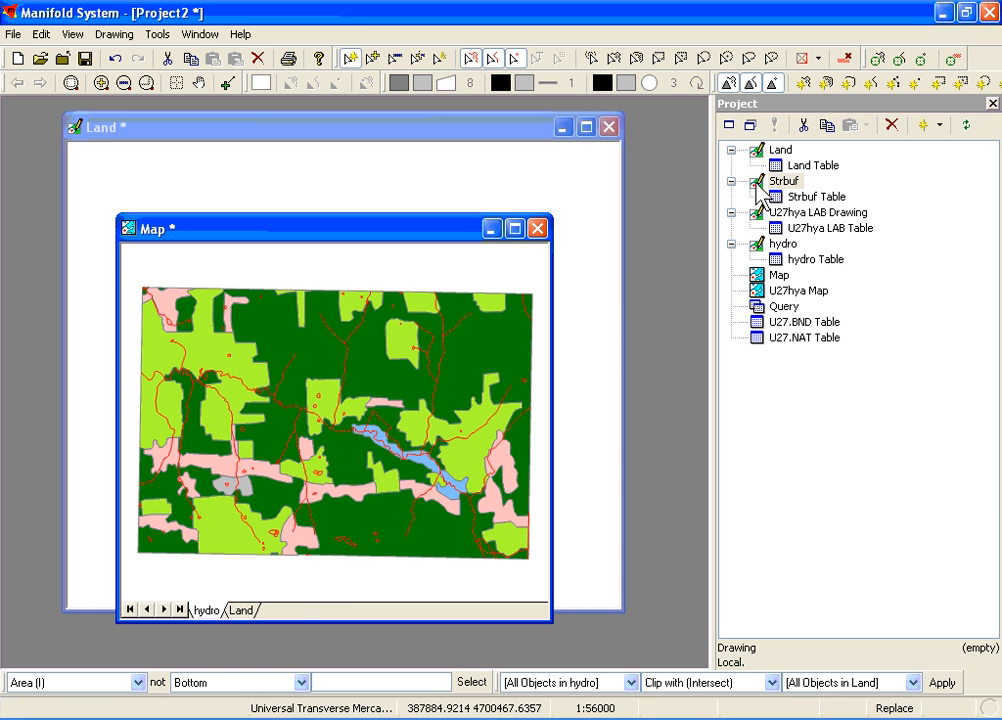
drag(328, 549, 294, 614)
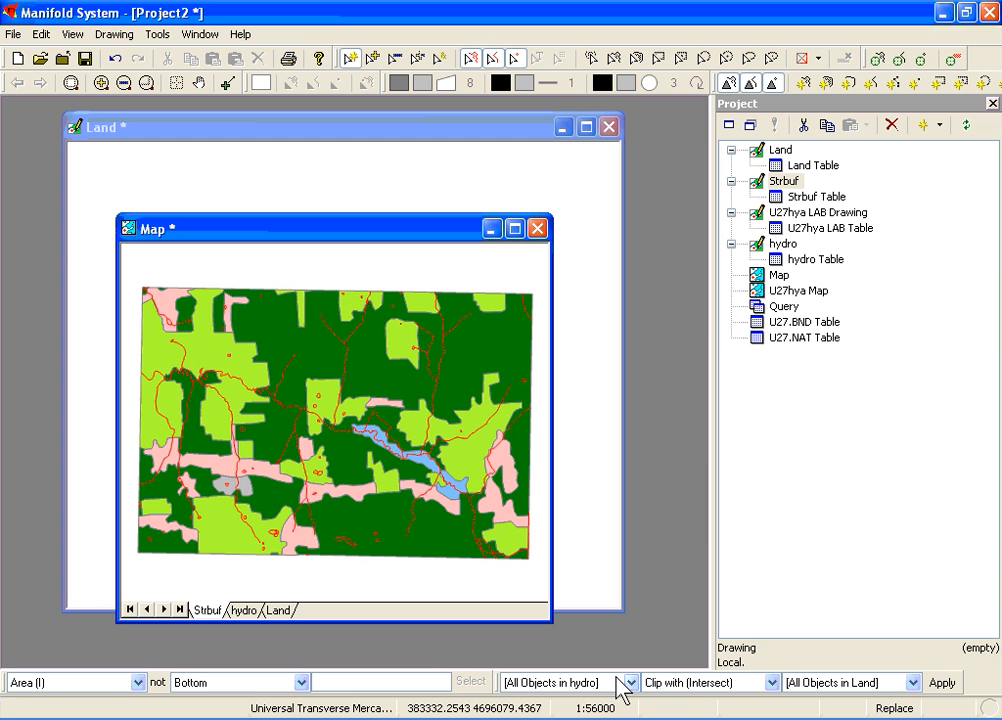
Step: Generate buffers of 100 around all objects in hydro, placing them in the Strbuf layer
click(676, 684)
key(b)
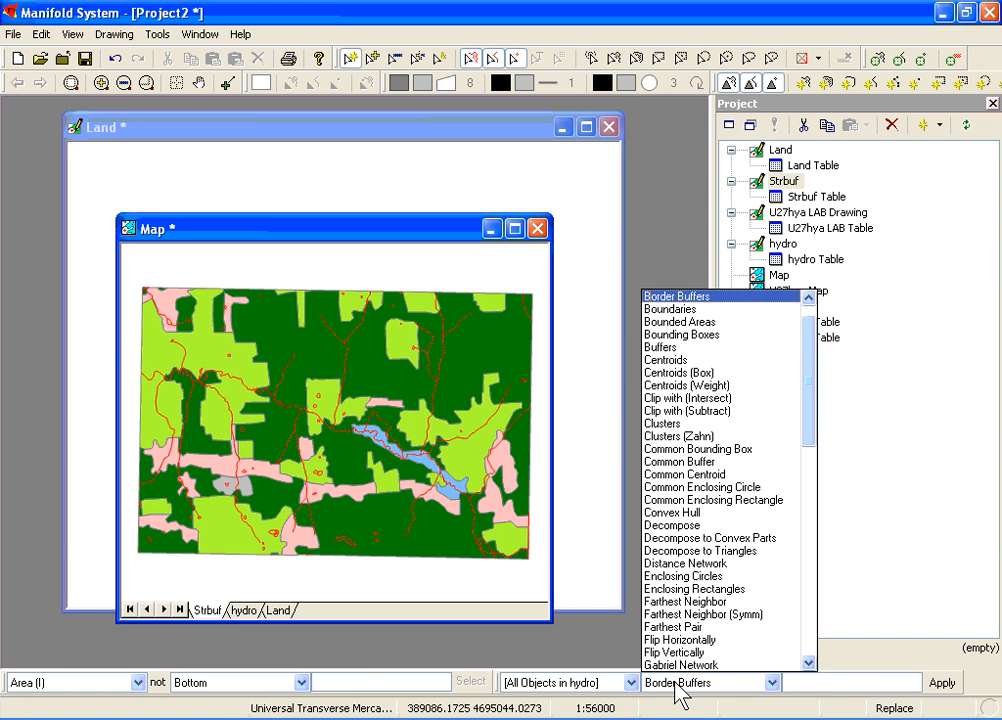
click(694, 349)
click(843, 682)
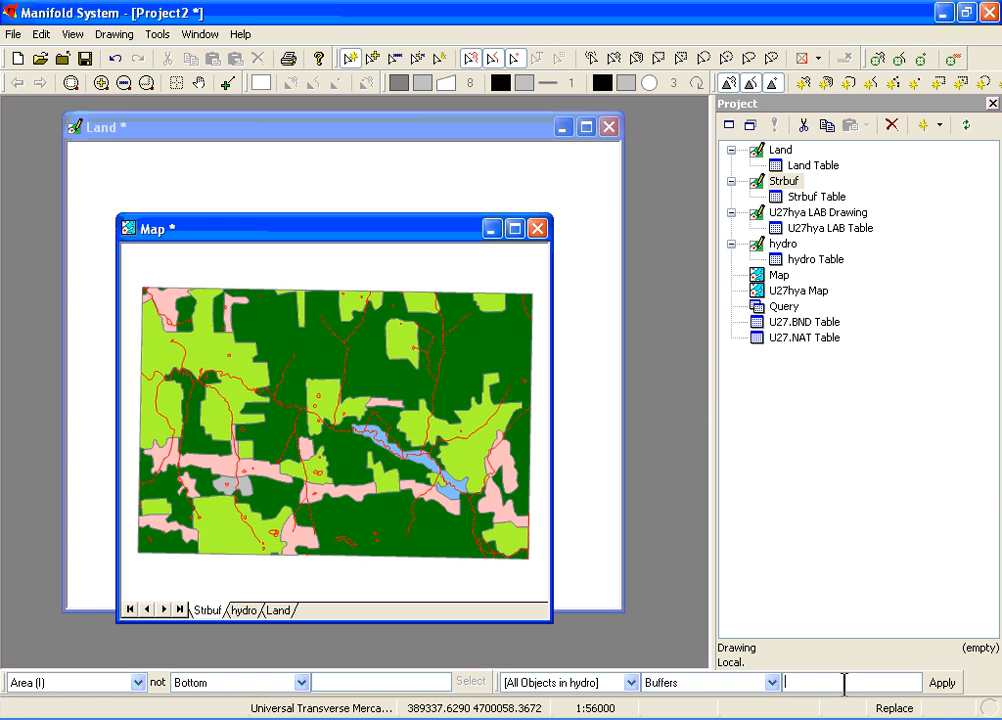
text(100)
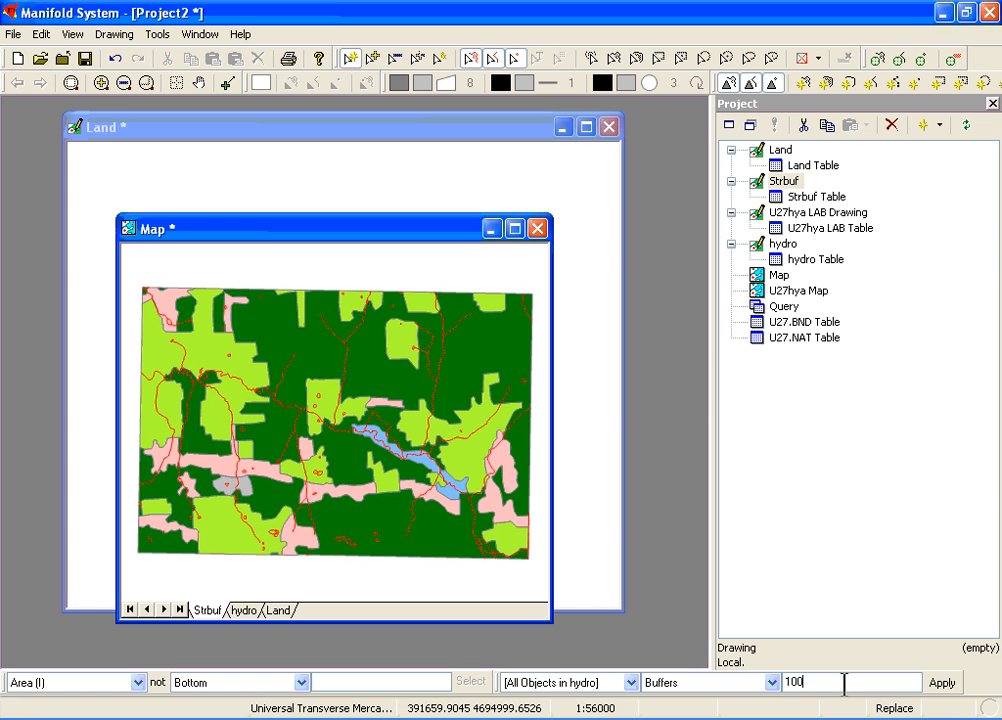
click(941, 684)
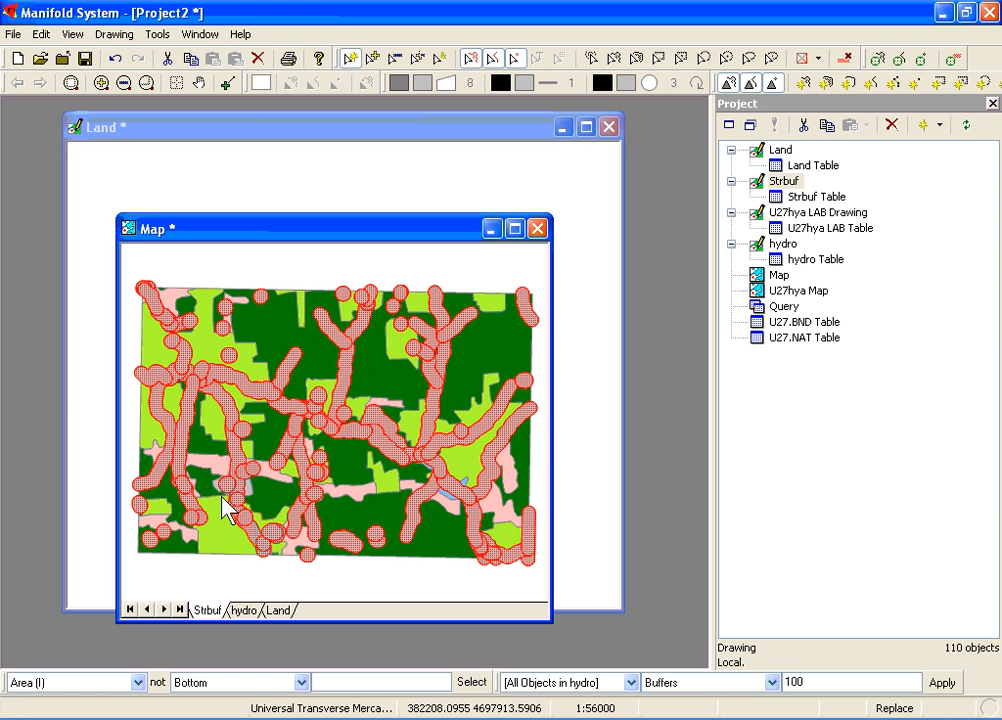
Step: Run an Intersect (areas - areas) topology overlay with all Land objects as target and all Strbuf objects as source, saved as a new component
click(113, 36)
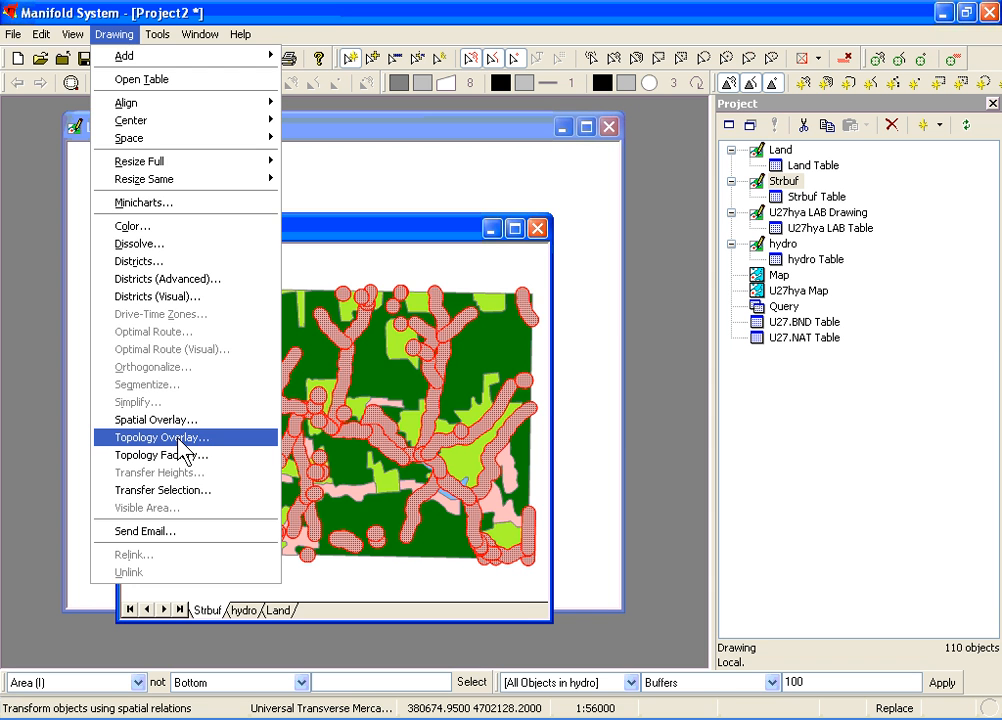
click(181, 440)
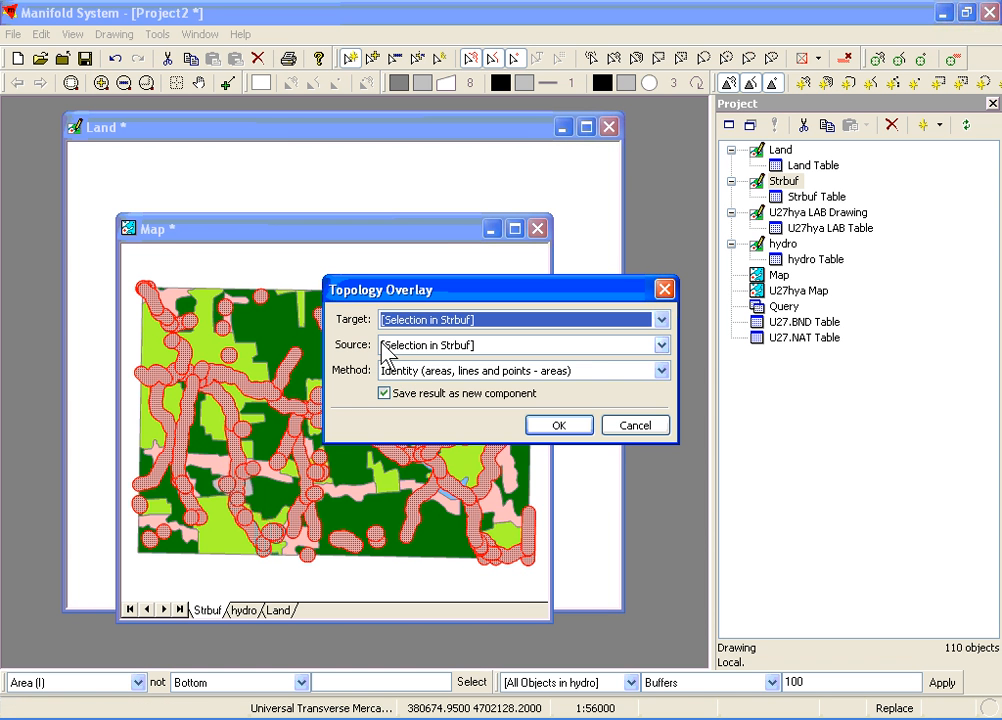
click(418, 378)
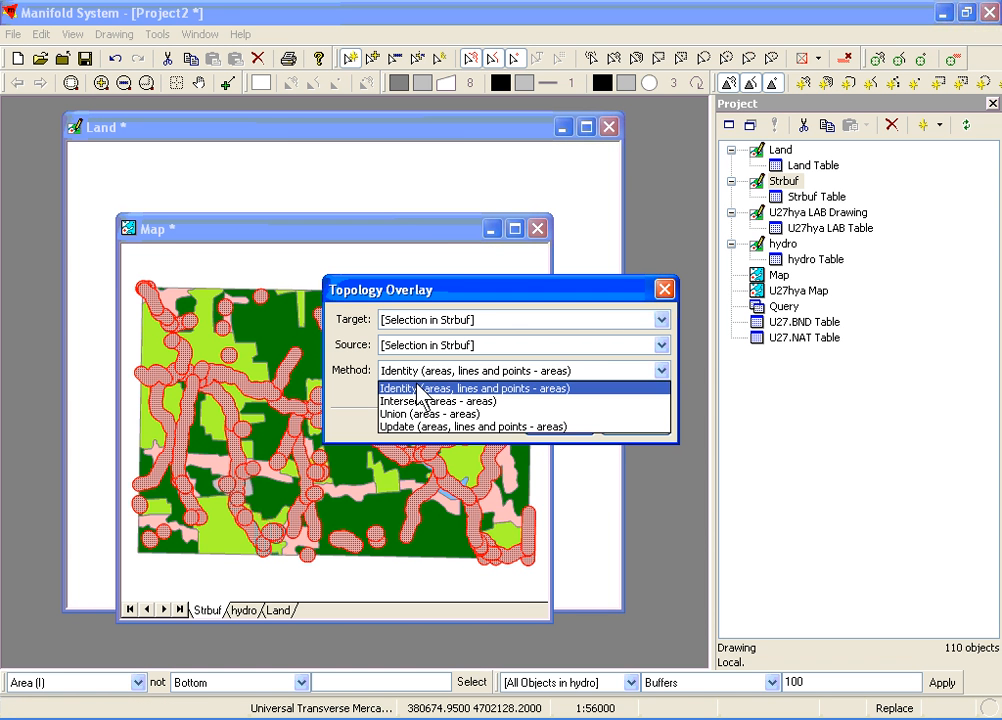
click(418, 403)
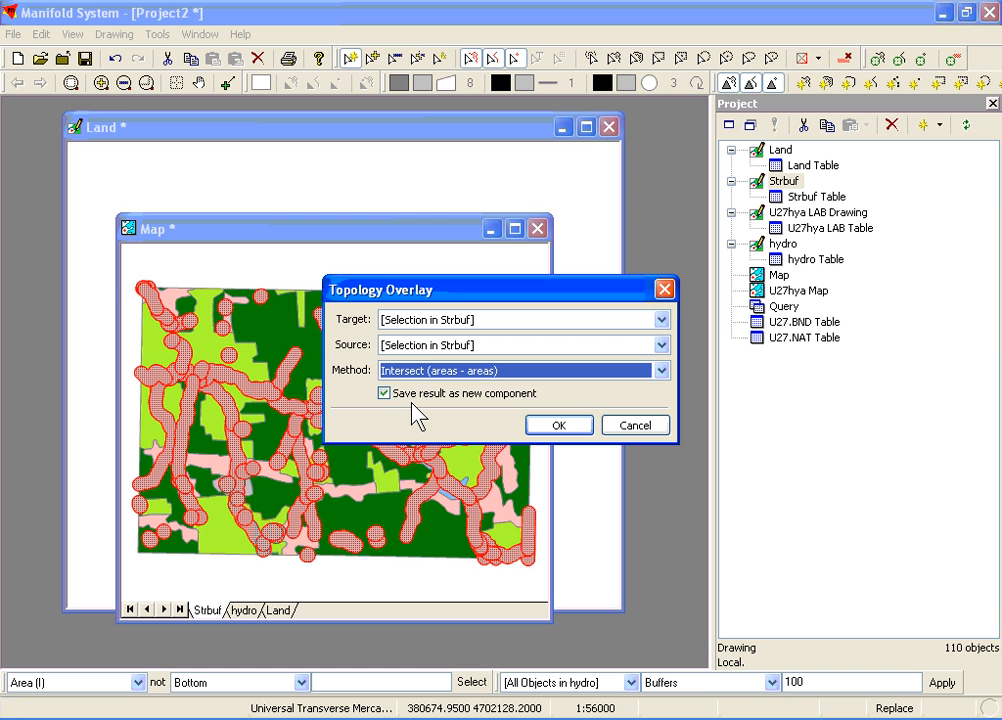
click(417, 320)
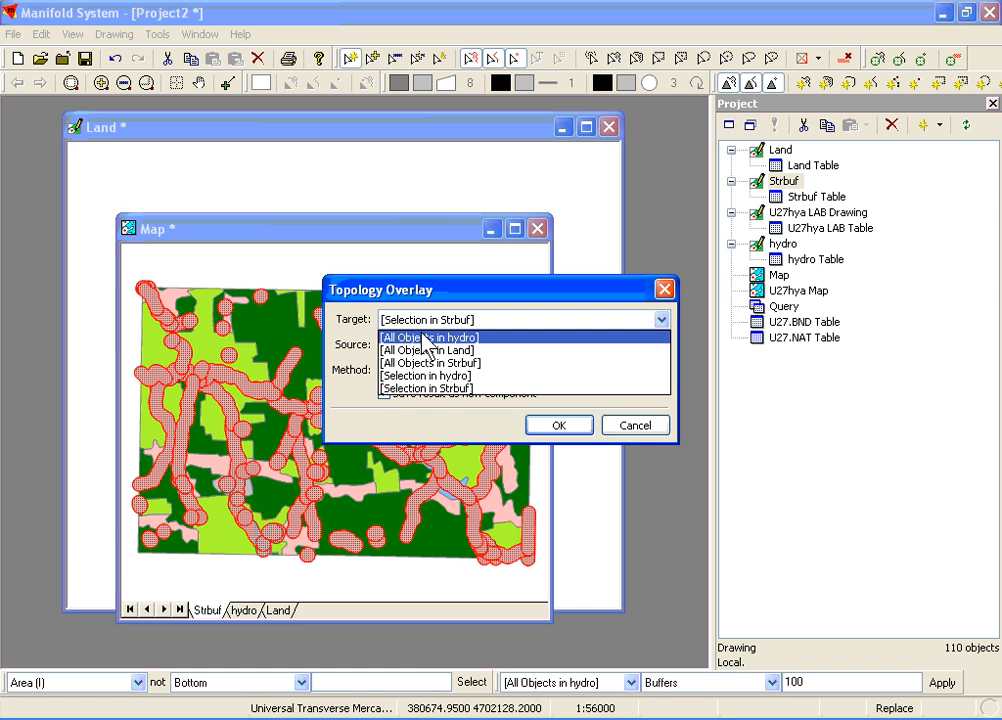
click(419, 352)
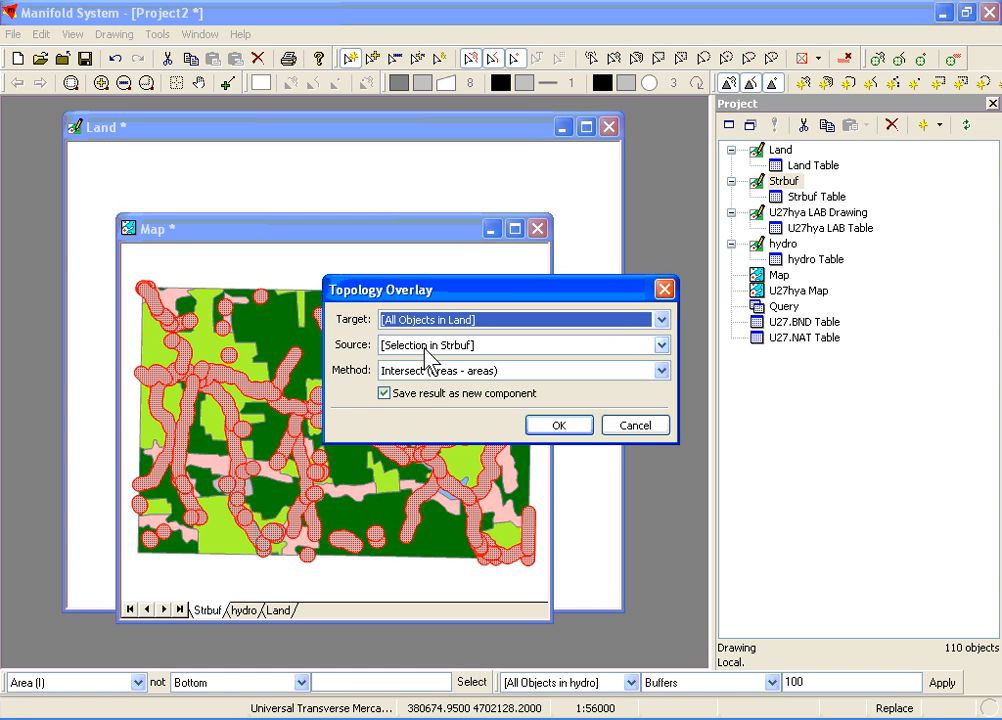
click(423, 348)
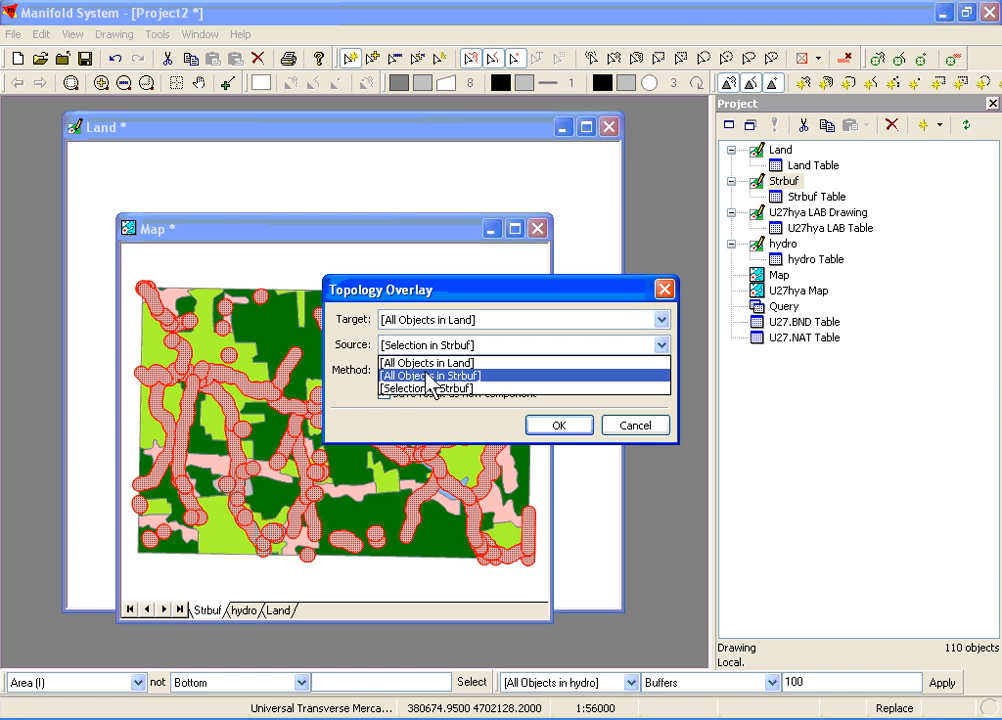
click(425, 378)
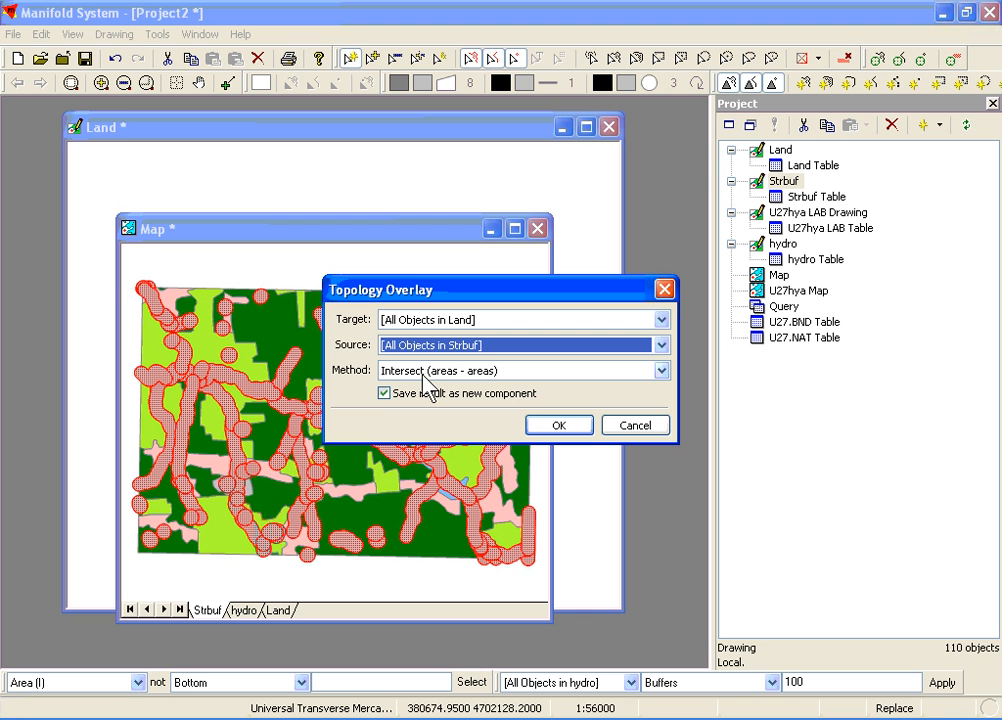
click(540, 428)
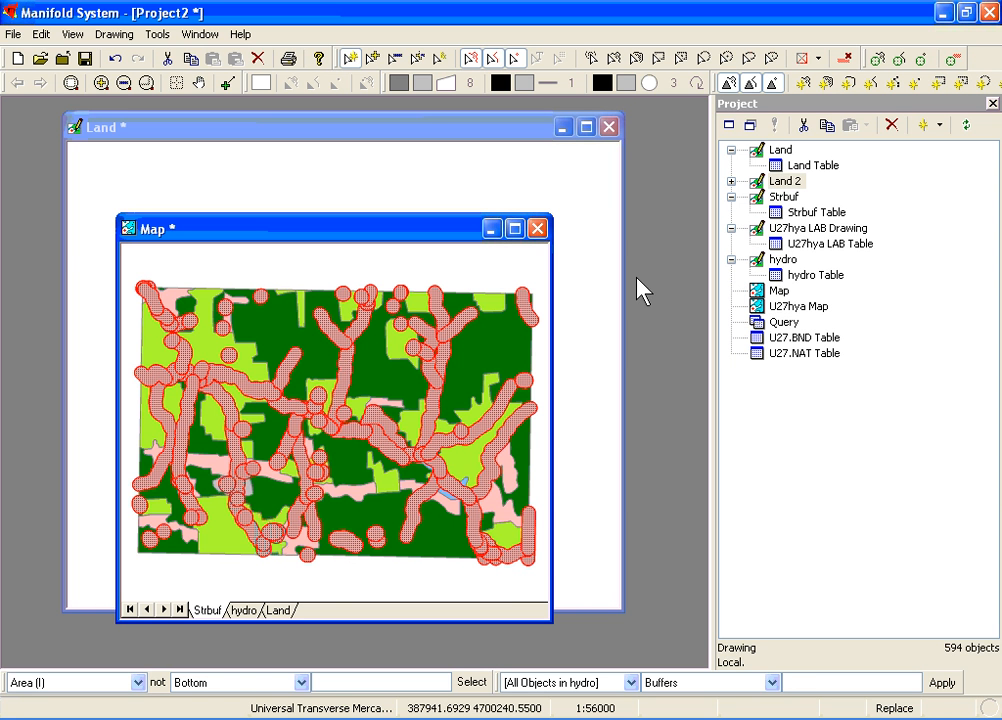
Step: Open the overlay result drawing Land 2 and examine the attribute fields of one buffer area
double_click(756, 183)
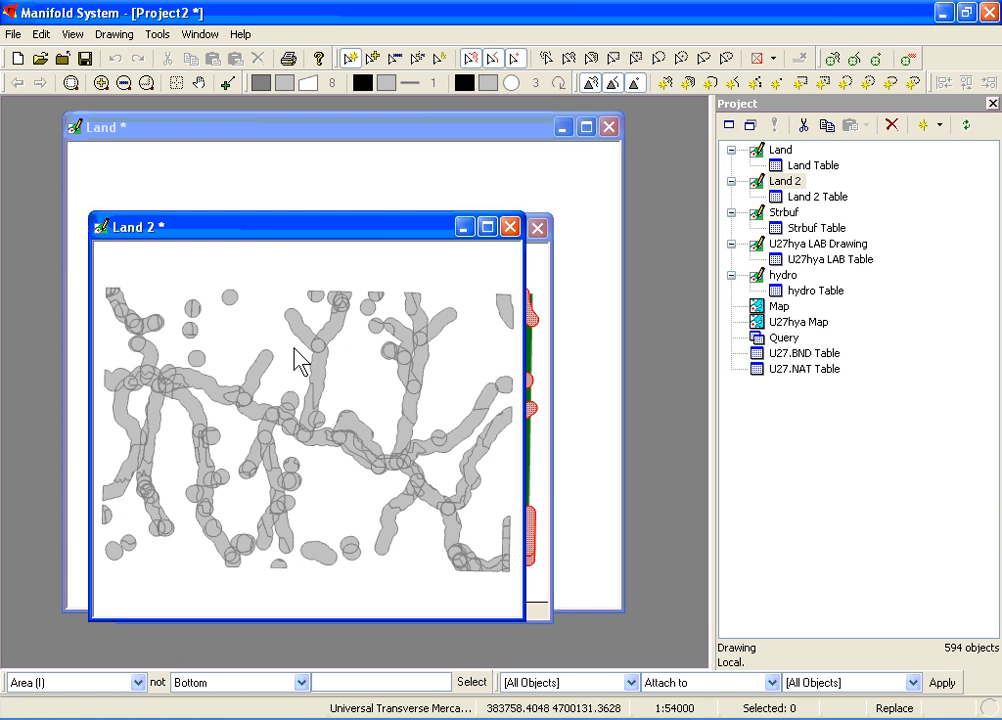
double_click(254, 380)
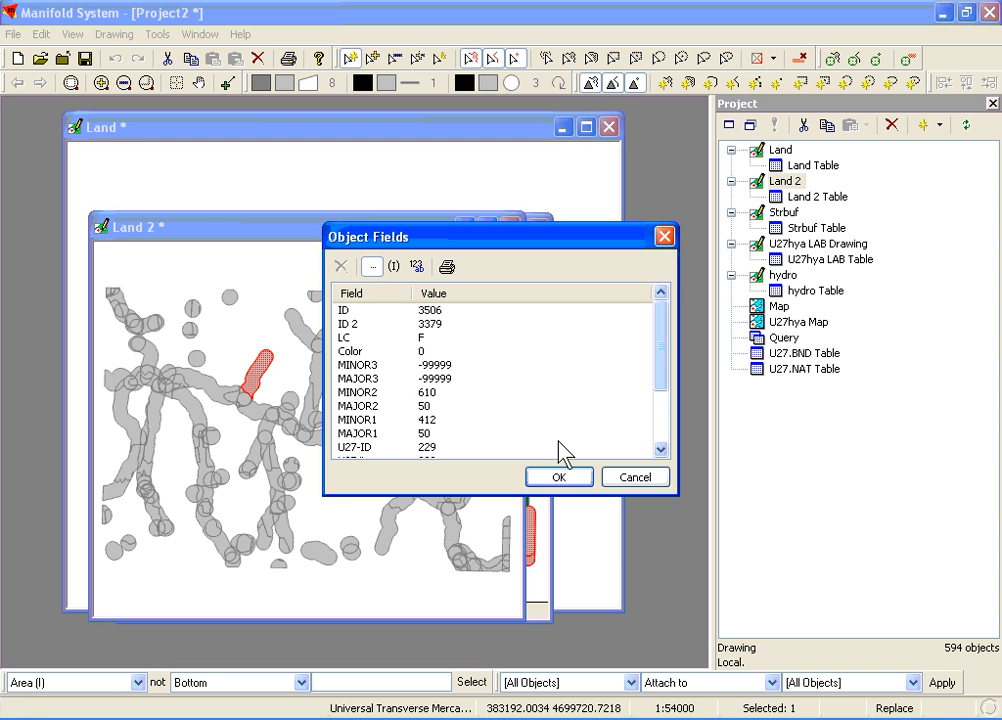
click(635, 478)
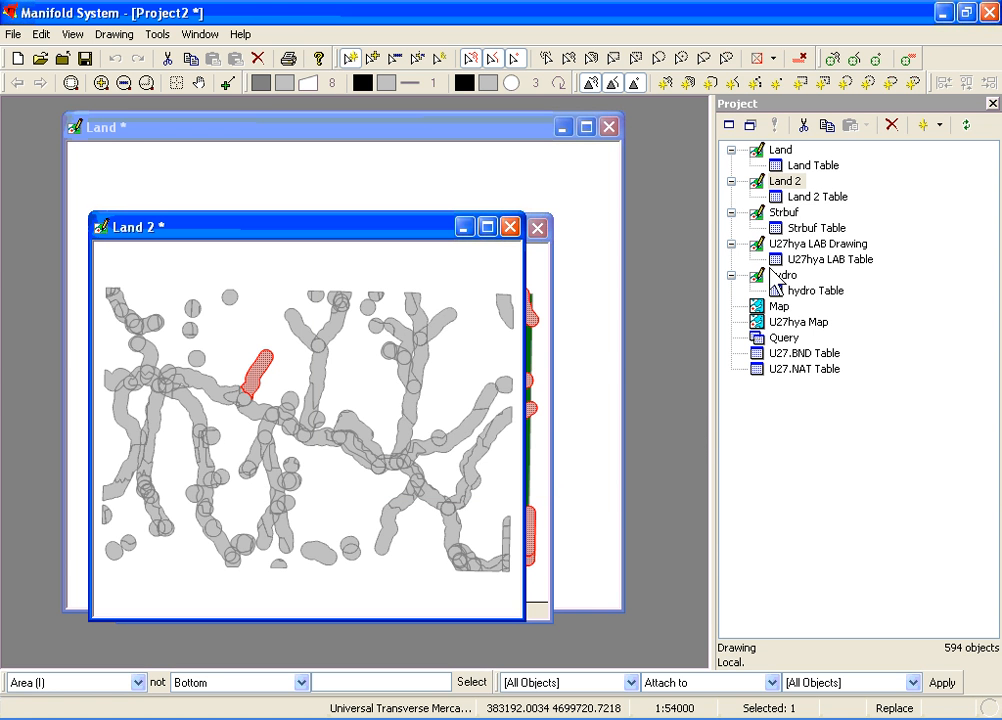
Step: Rename the Land 2 drawing to d2, adjusting the names of dependent components, and clear the object selection
click(758, 186)
right_click(758, 186)
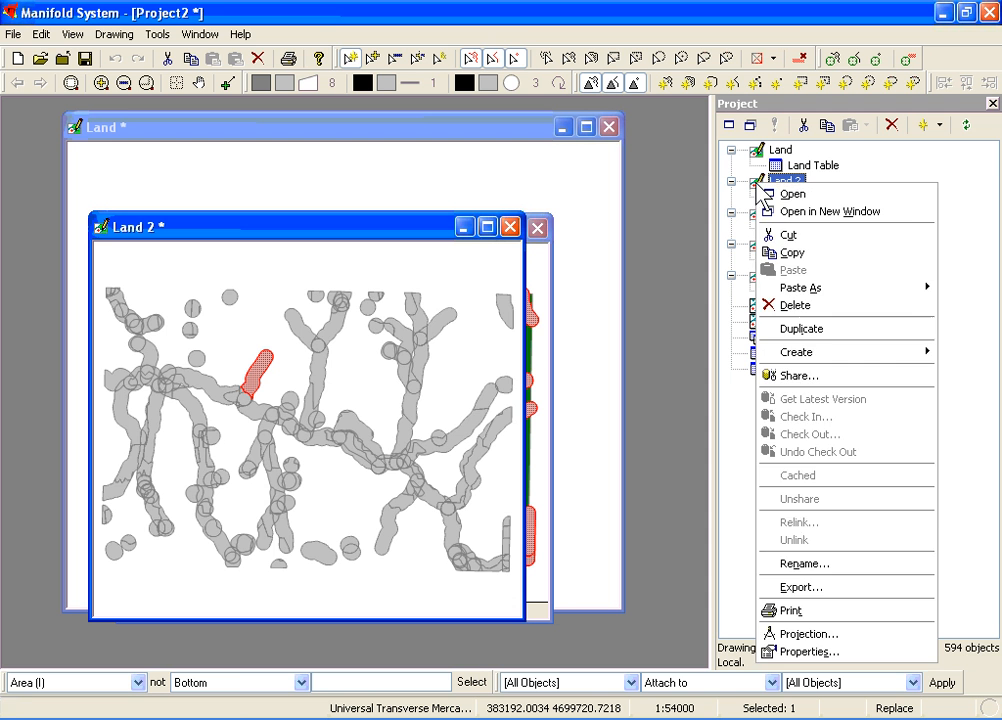
click(812, 564)
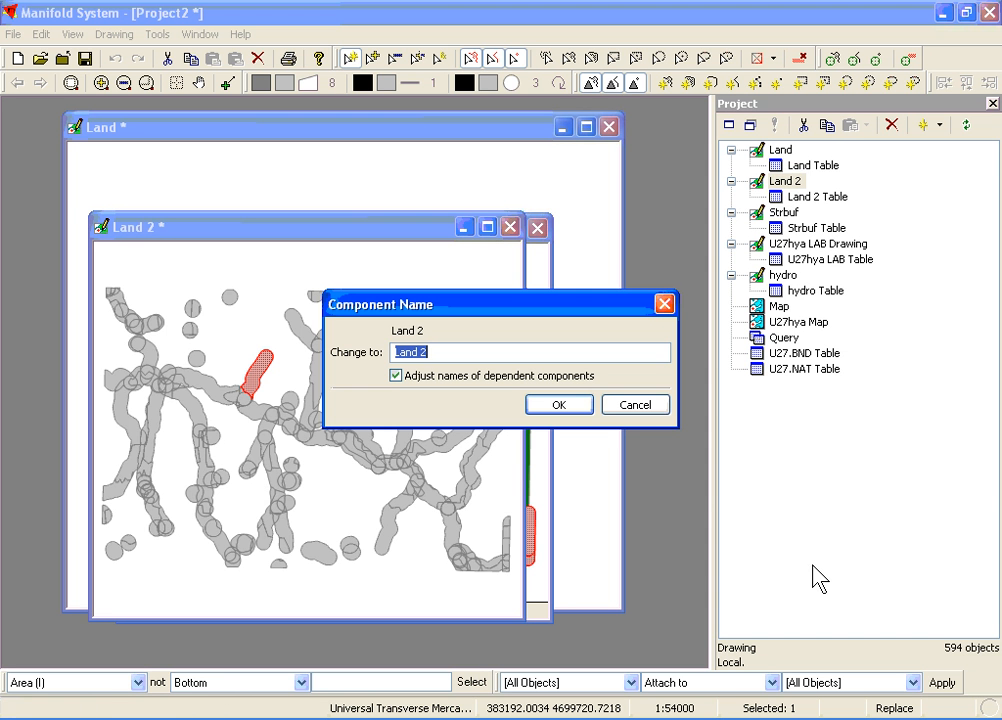
text(d2)
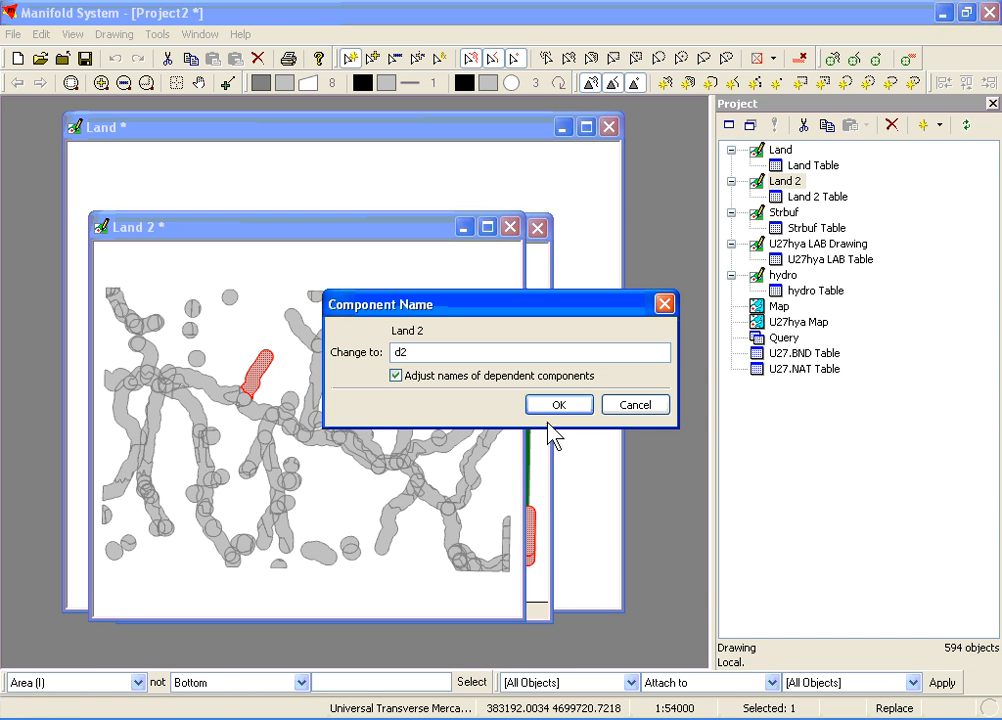
click(553, 406)
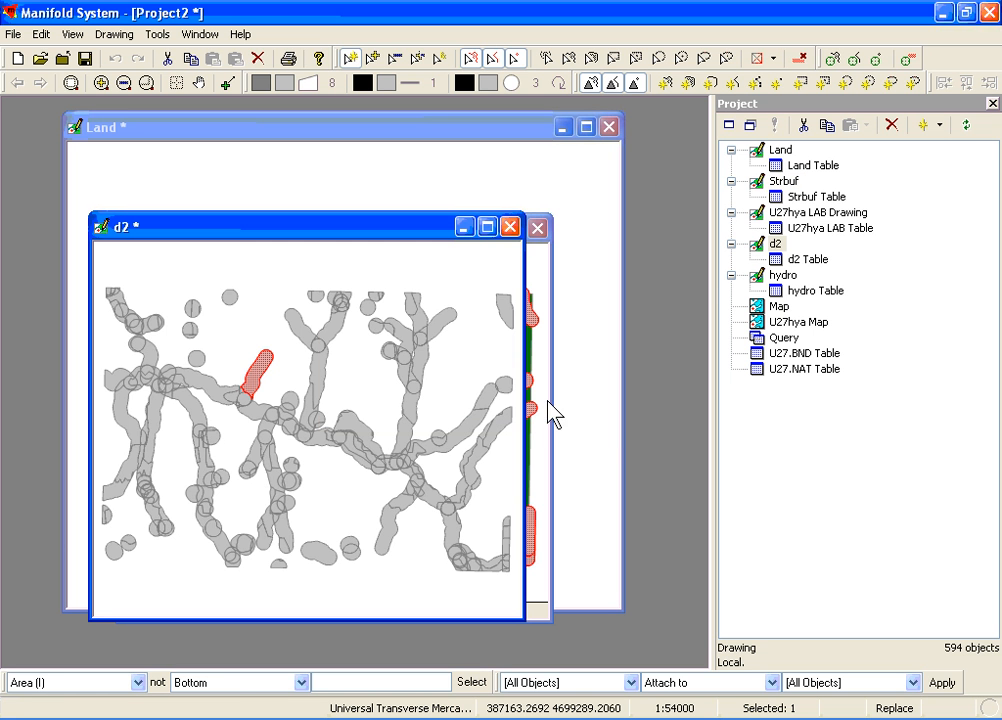
click(468, 382)
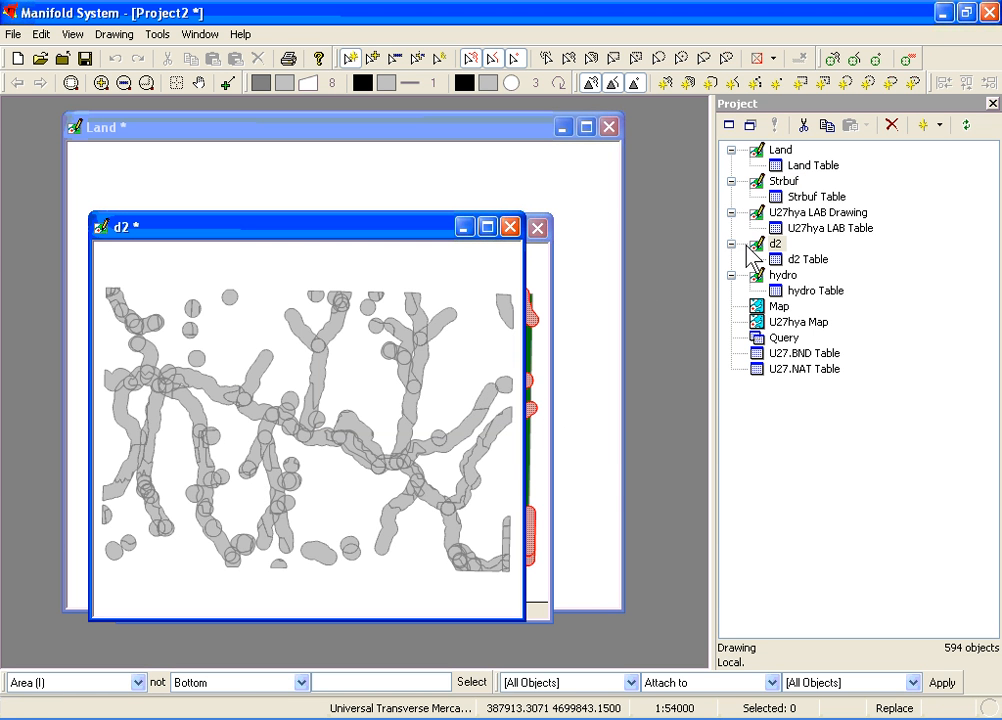
Step: Change both land references in the existing area percentage query to d2 and run the query
double_click(758, 340)
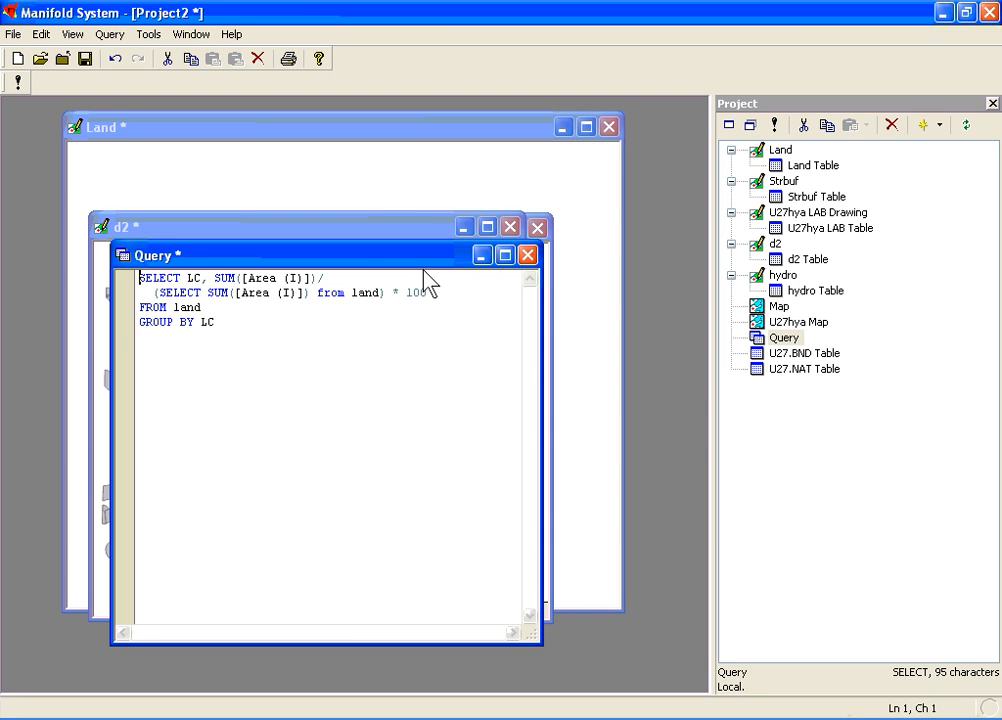
drag(420, 259, 468, 201)
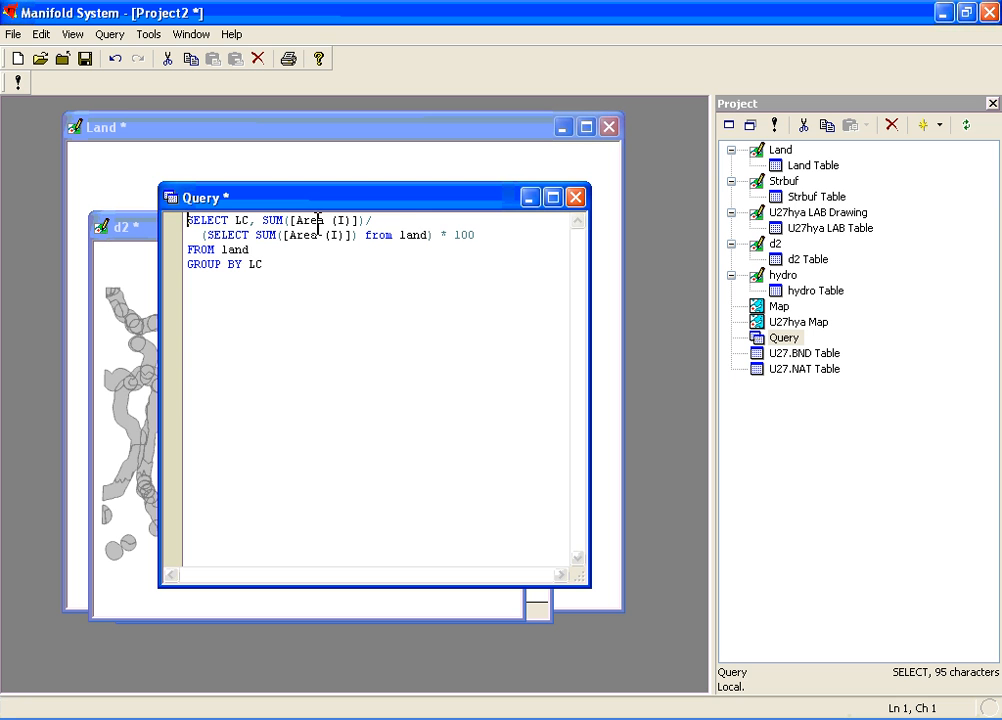
double_click(416, 235)
text(d)
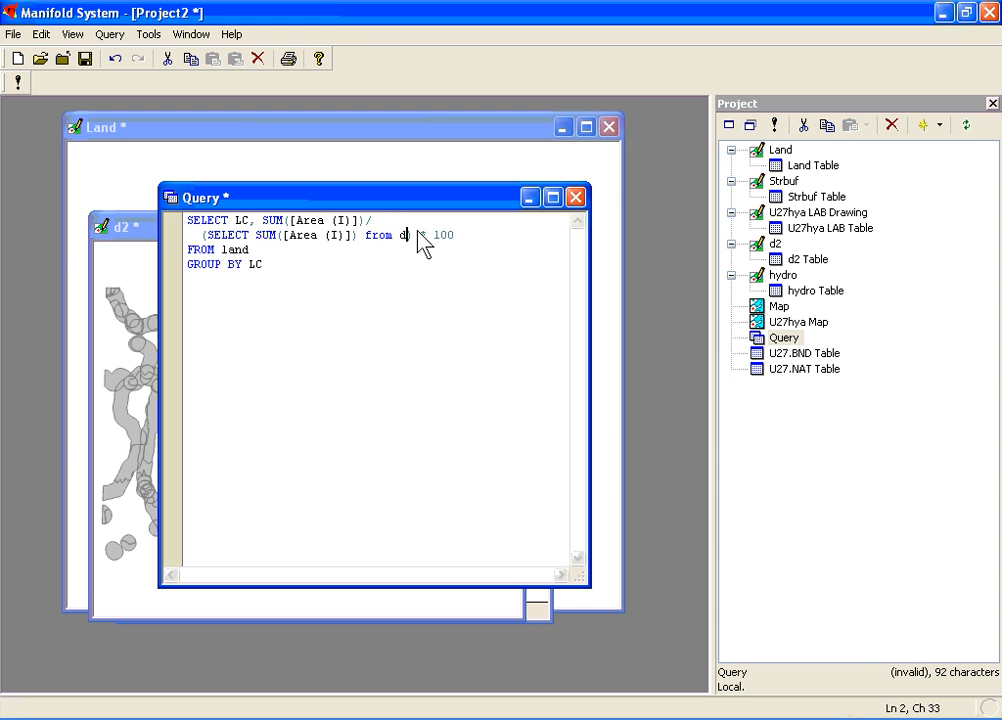
text(2)
double_click(238, 250)
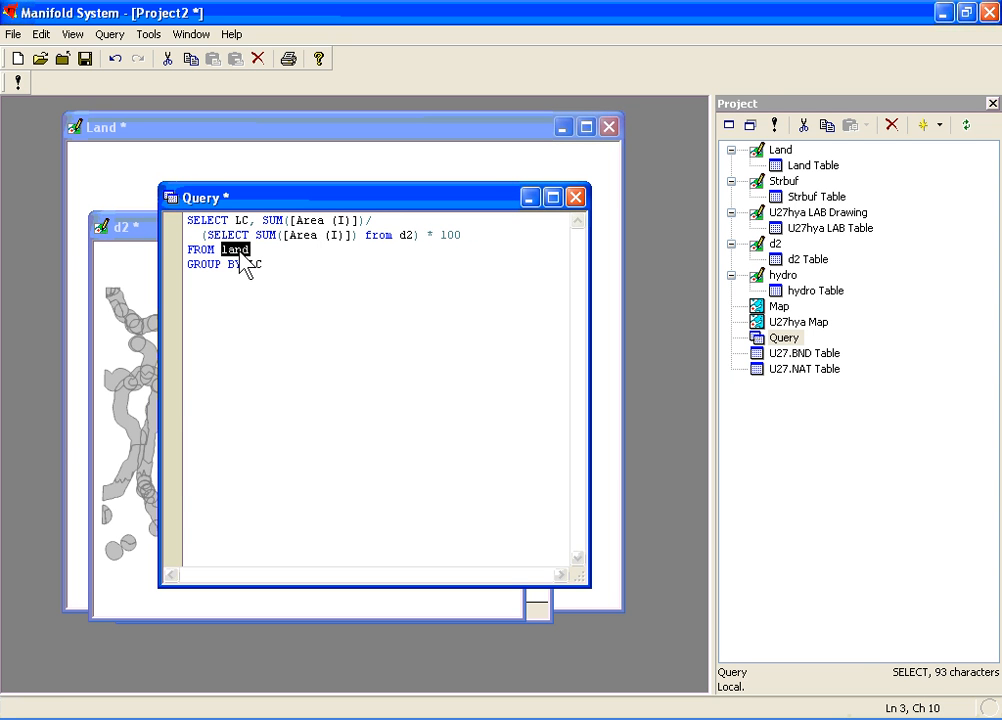
text(d2)
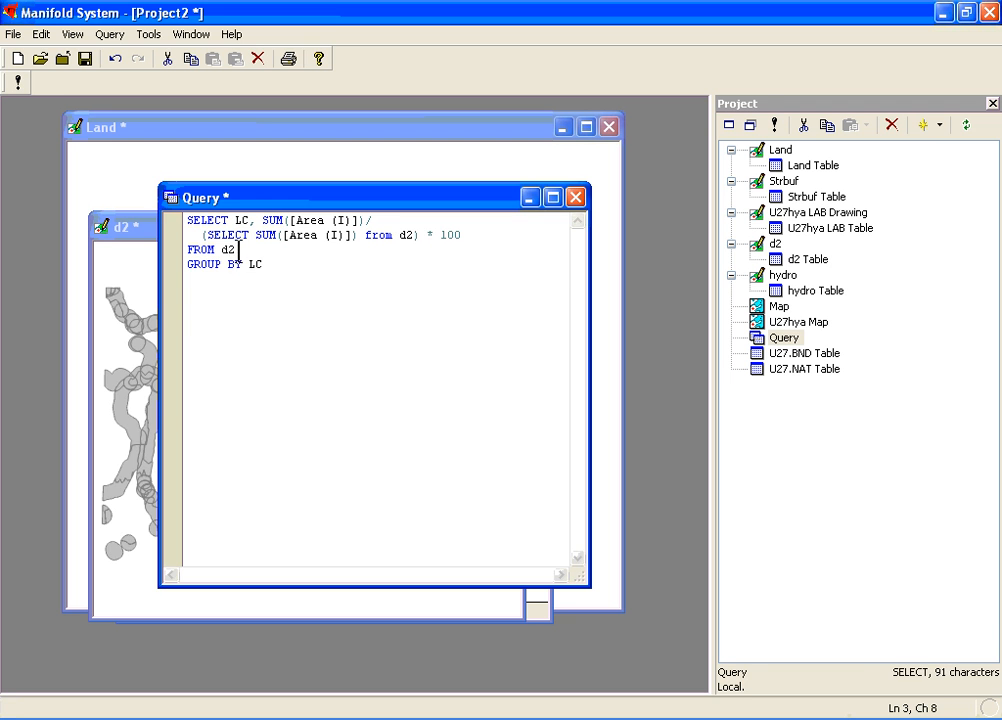
click(17, 84)
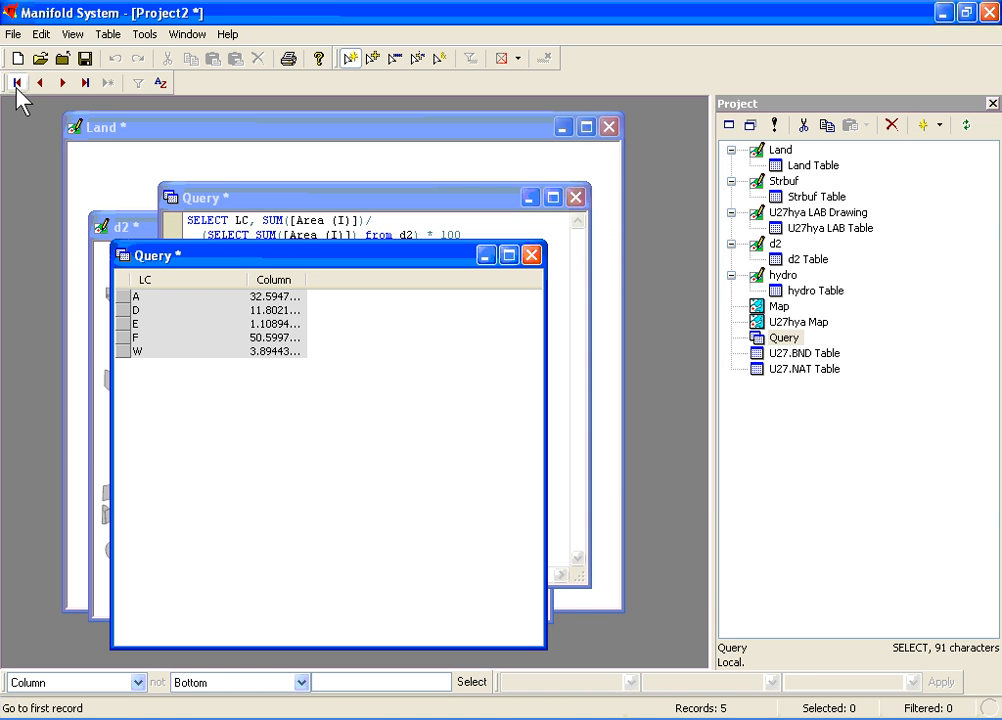